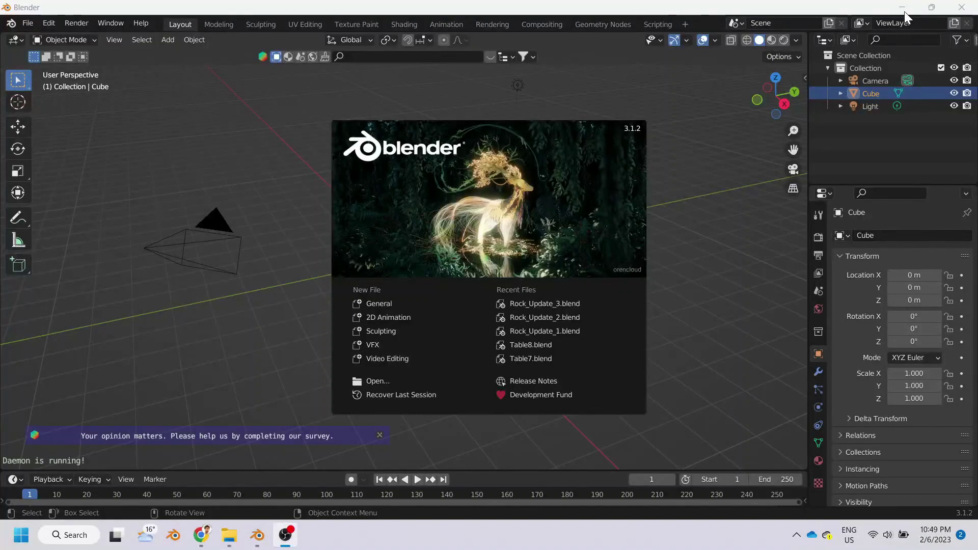
Step: Dismiss the splash screen and delete the default cube, camera and light
left_click(680, 242)
key("a")
key("x")
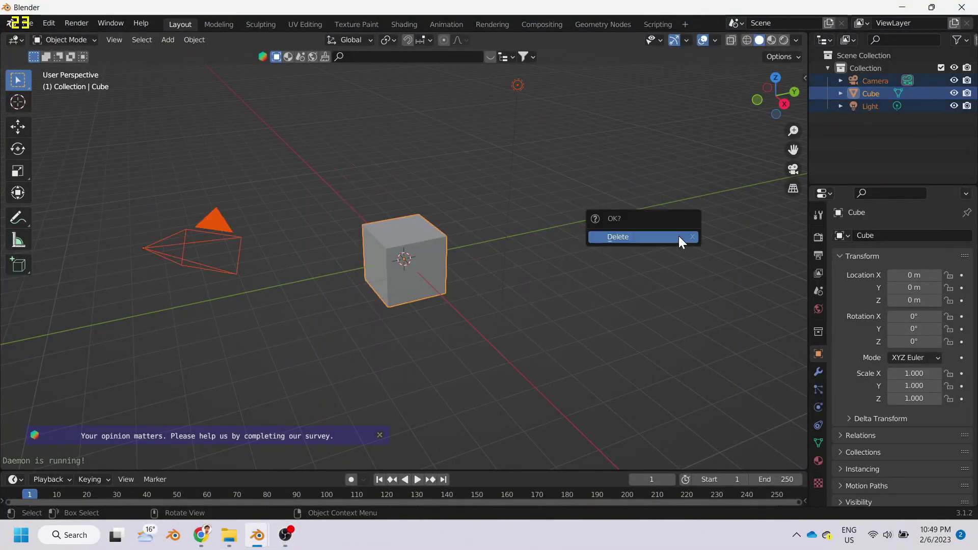
left_click(679, 237)
Step: From top view, add a cylinder at the origin and enter Edit Mode
key("KP_5")
key("KP_1")
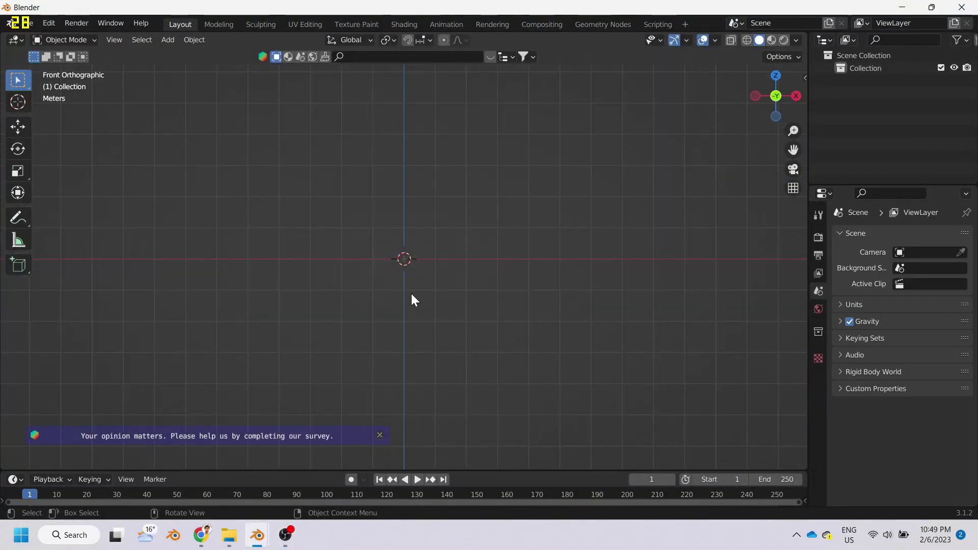
key("KP_7")
key("shift+a")
mouse_move(378, 261)
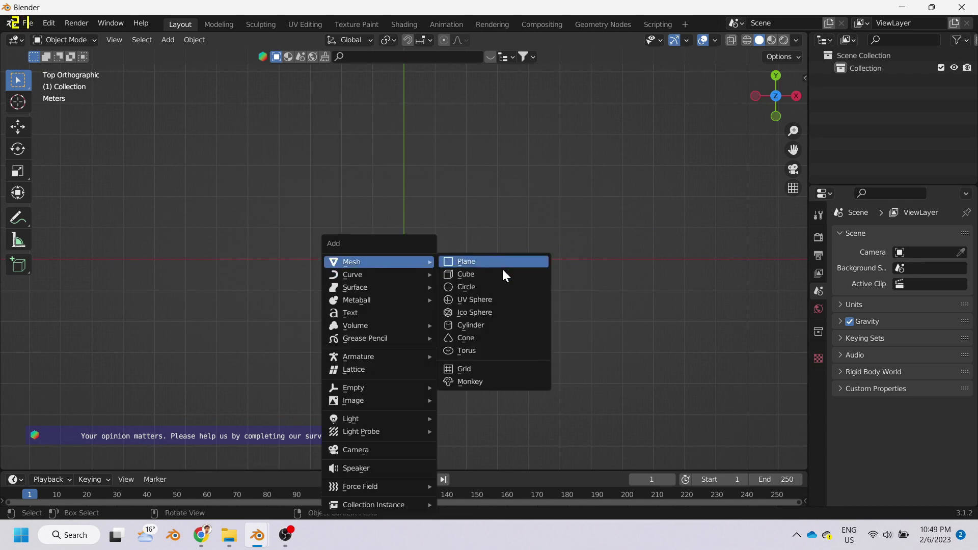
left_click(492, 325)
scroll(491, 322, "up", 2)
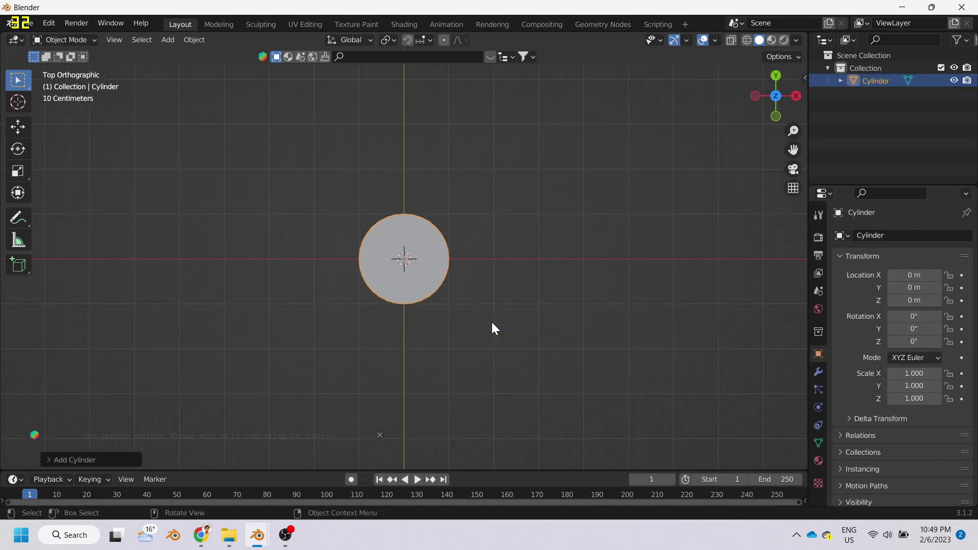
scroll(492, 324, "up", 2)
scroll(489, 321, "up", 1)
key("Tab")
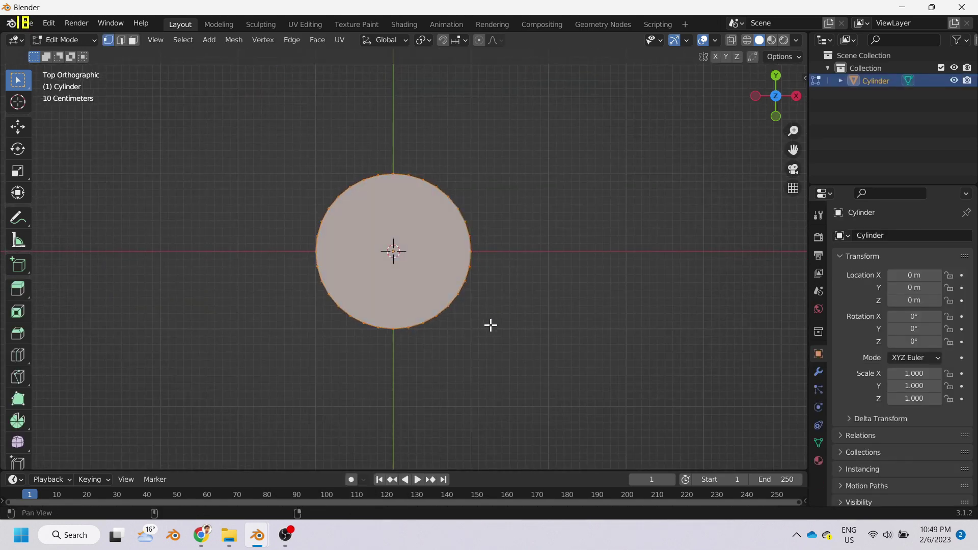
Step: Extrude the cylinder's faces along their normals by about 0.18 m
middle_click_drag(490, 325, 489, 320, "shift")
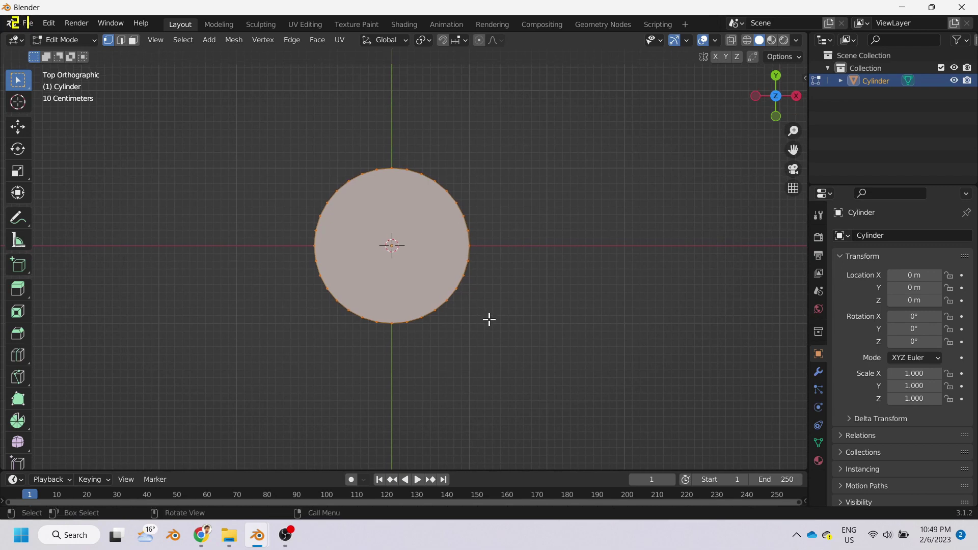
key("alt+e")
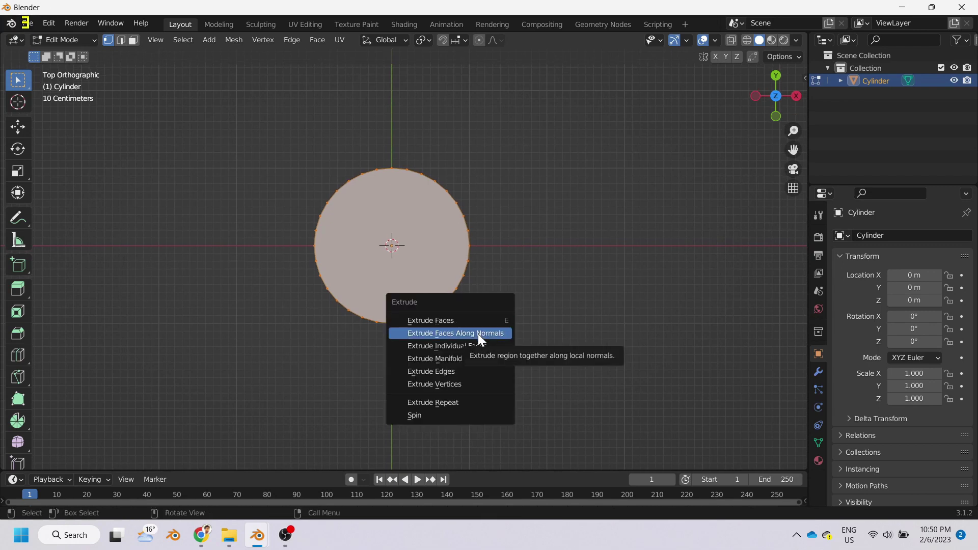
left_click(478, 334)
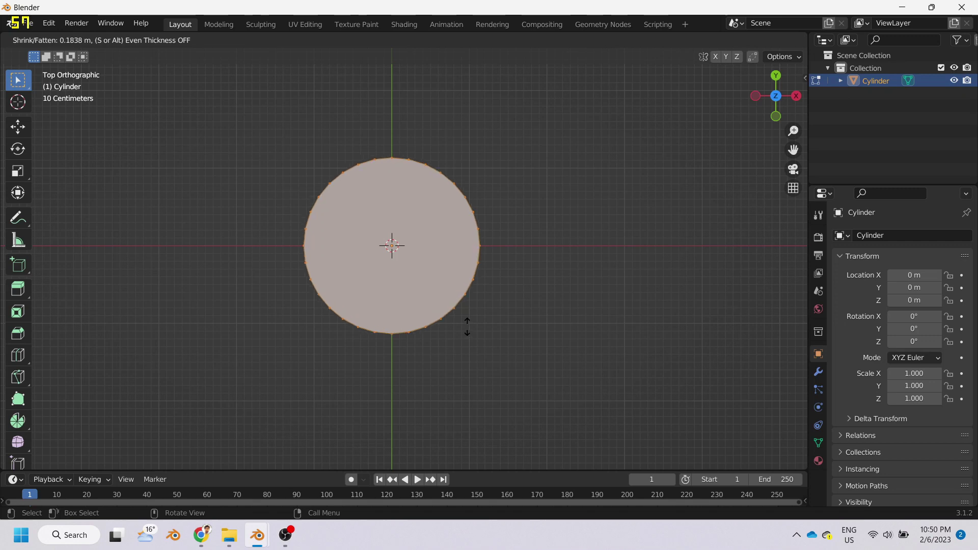
left_click(467, 327)
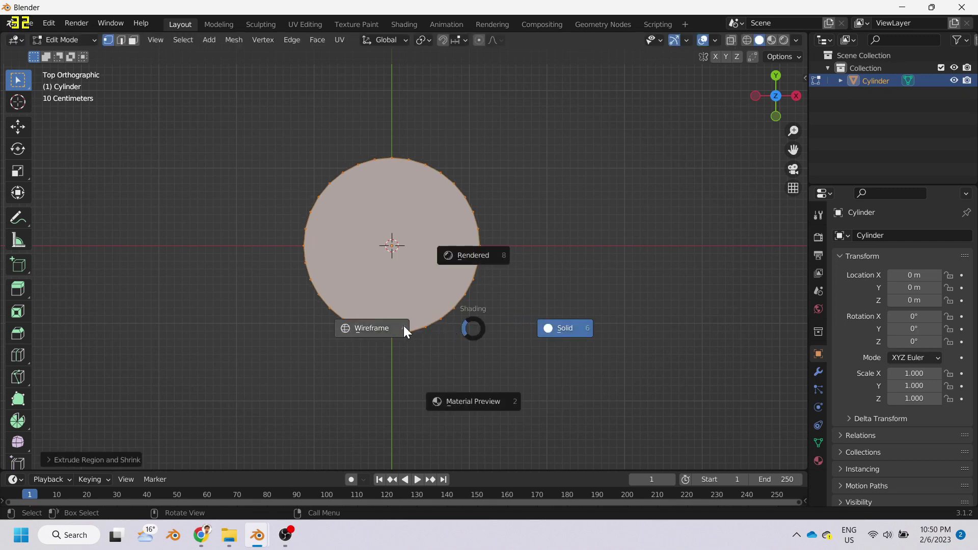
Step: Show the mesh in wireframe, clear the selection and view it in perspective
left_click(398, 326)
scroll(484, 336, "up", 2)
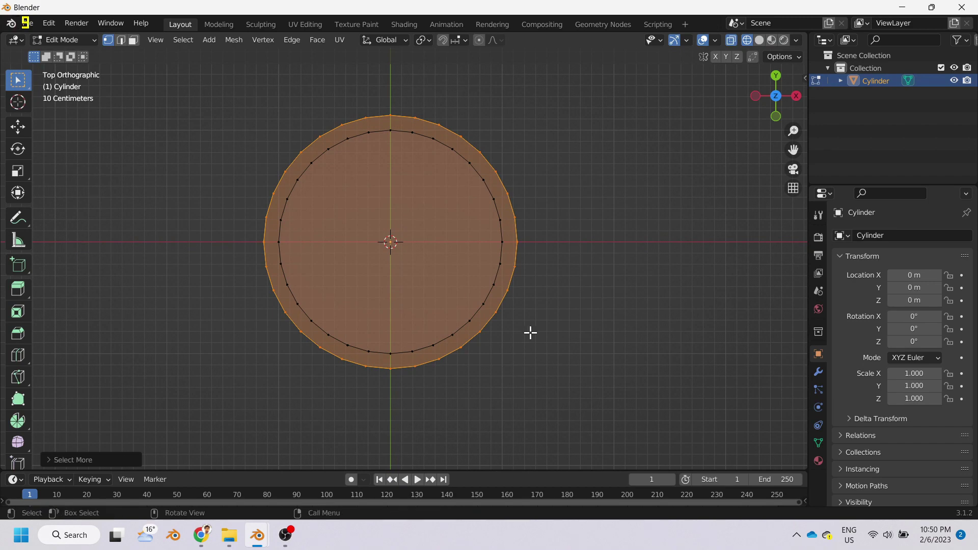
left_click(530, 333)
middle_click_drag(530, 332, 503, 267)
Step: Return the viewport to solid shading and select the whole cylinder mesh
key("z")
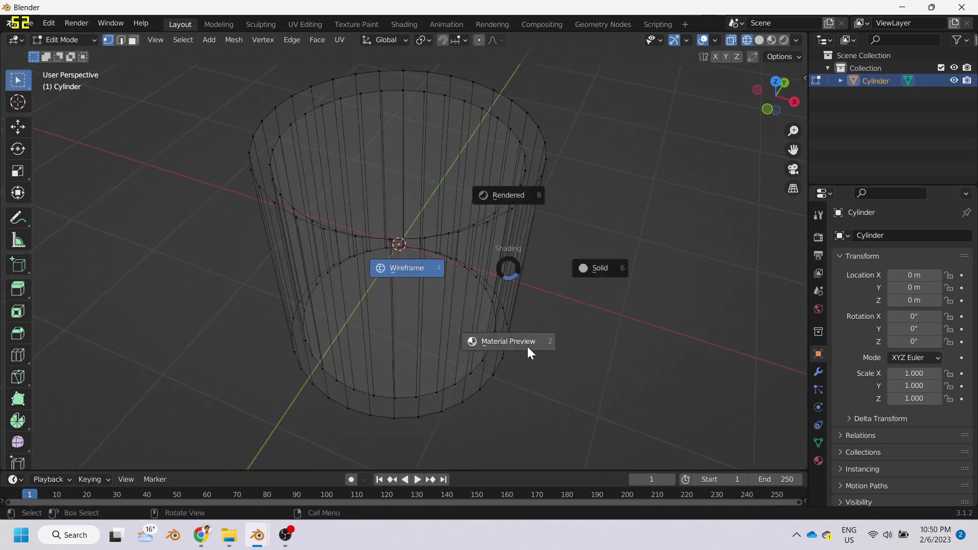
left_click(607, 254)
mouse_move(607, 254)
middle_mouse_down()
mouse_move(601, 304)
mouse_move(621, 303)
mouse_move(560, 317)
mouse_move(421, 261)
mouse_move(426, 149)
mouse_move(461, 281)
mouse_move(535, 323)
middle_mouse_up()
key("a")
scroll(472, 289, "down", 1)
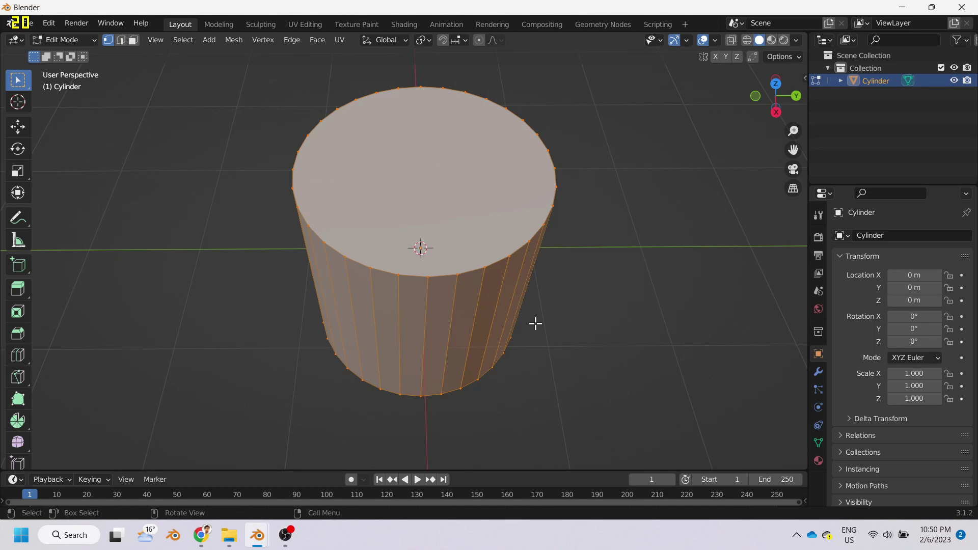
Step: Try selecting a band of the cylinder's side faces with circle select
key("alt+e")
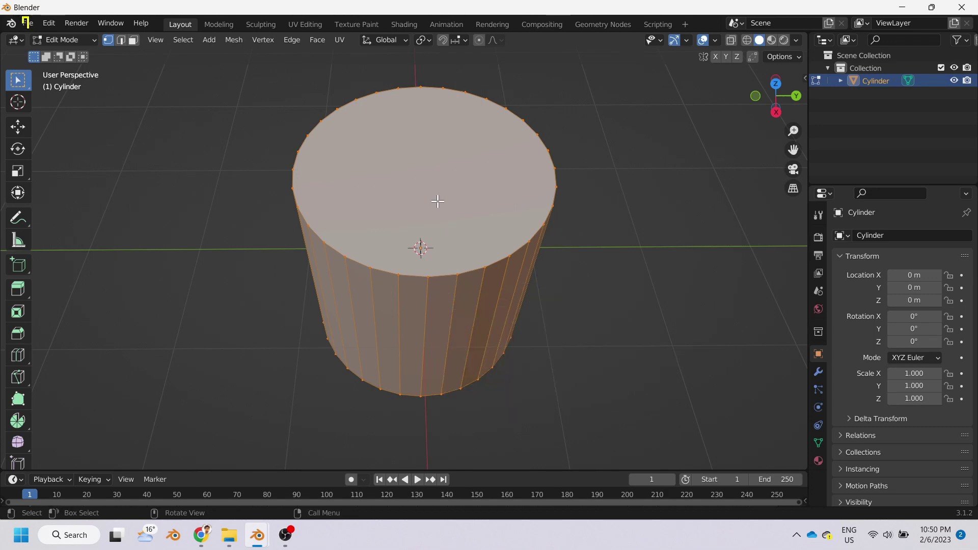
left_click(473, 249)
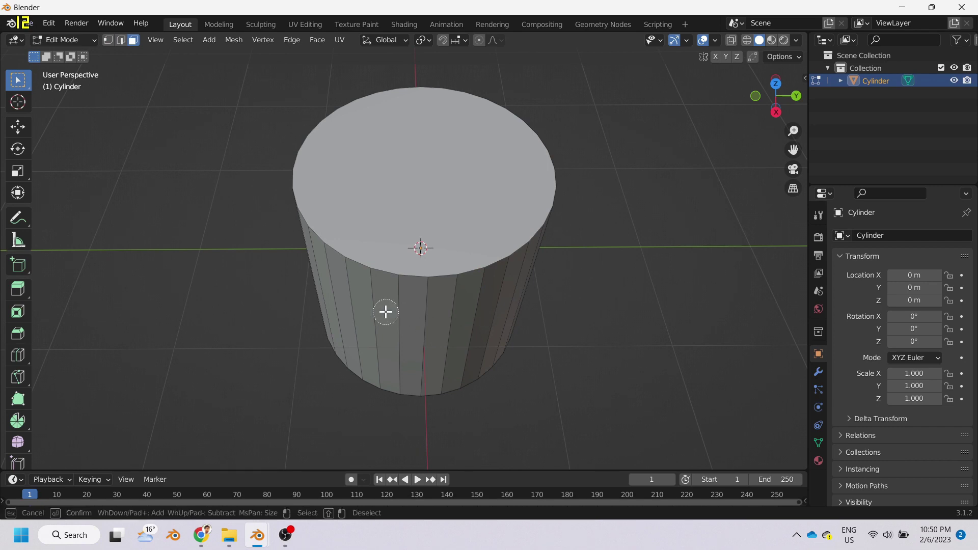
left_click_drag(385, 310, 546, 275)
mouse_move(441, 328)
middle_mouse_down()
mouse_move(586, 291)
mouse_move(577, 293)
middle_mouse_up()
key("c")
left_click_drag(479, 278, 276, 245)
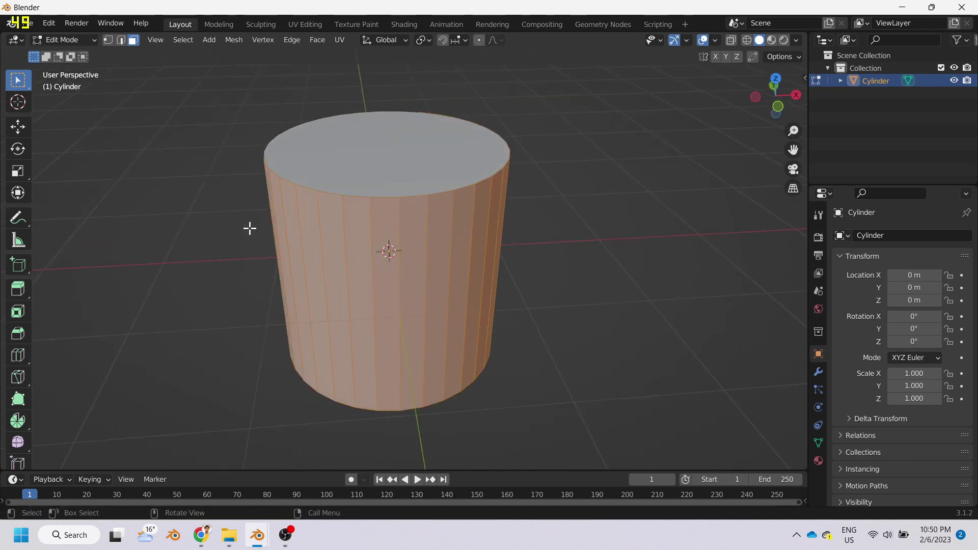
middle_click_drag(249, 227, 474, 255)
Step: Select the whole mesh again and start extruding it along its normals
left_click_drag(536, 268, 240, 230)
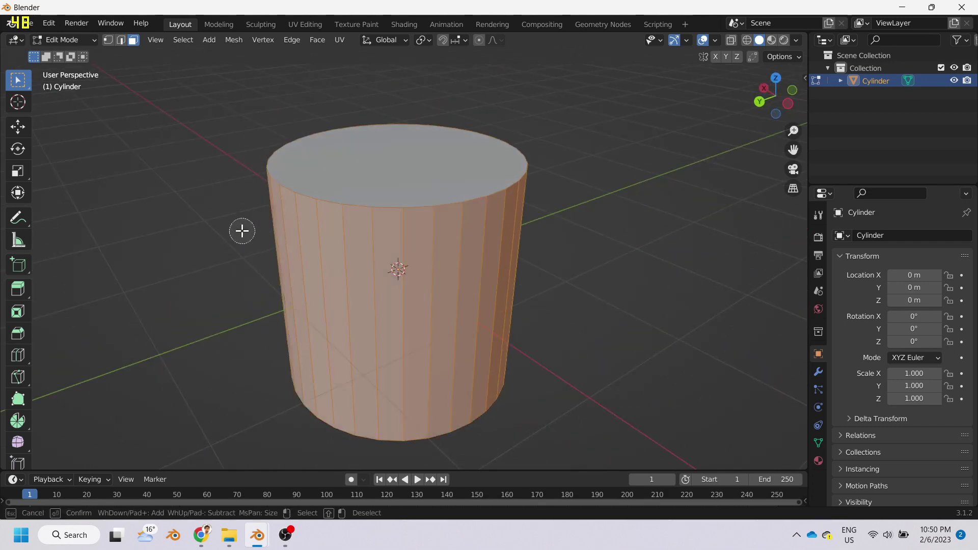
key("Escape")
mouse_move(240, 229)
middle_mouse_down()
mouse_move(572, 249)
mouse_move(496, 287)
middle_mouse_up()
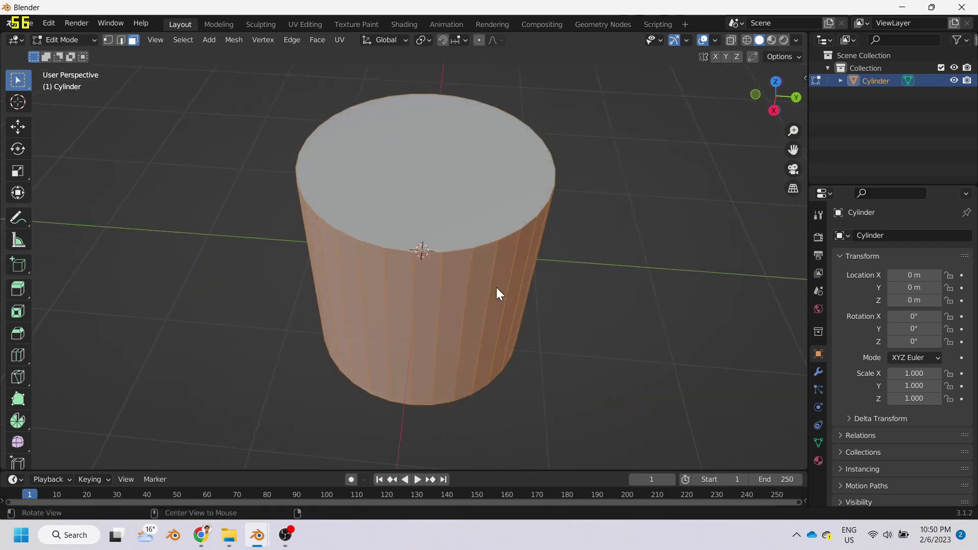
key("alt+e")
left_click(501, 295)
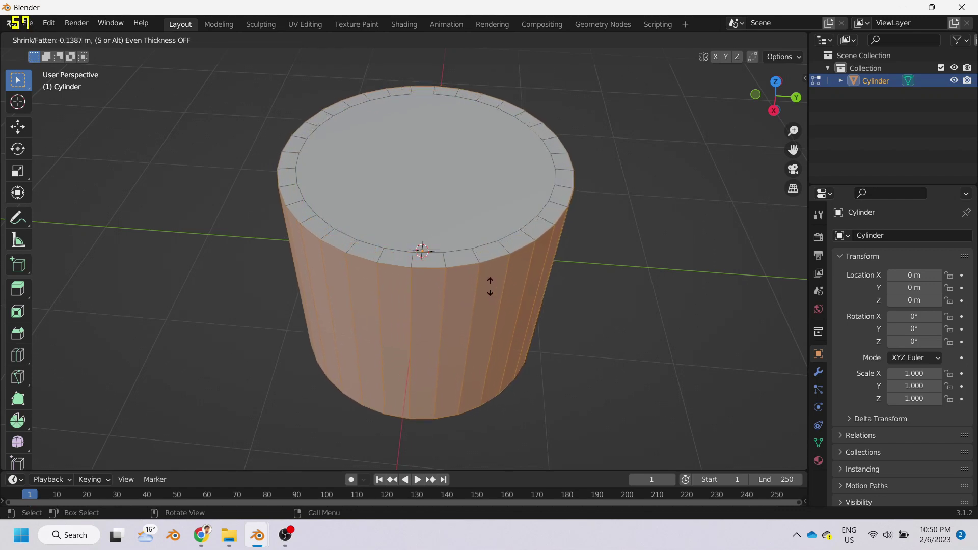
Step: Commit the rim extrusion around the top, inspect it, and return to Object Mode in front view
left_click(511, 291)
mouse_move(511, 291)
middle_mouse_down()
mouse_move(584, 351)
mouse_move(563, 290)
middle_mouse_up()
key("KP_7")
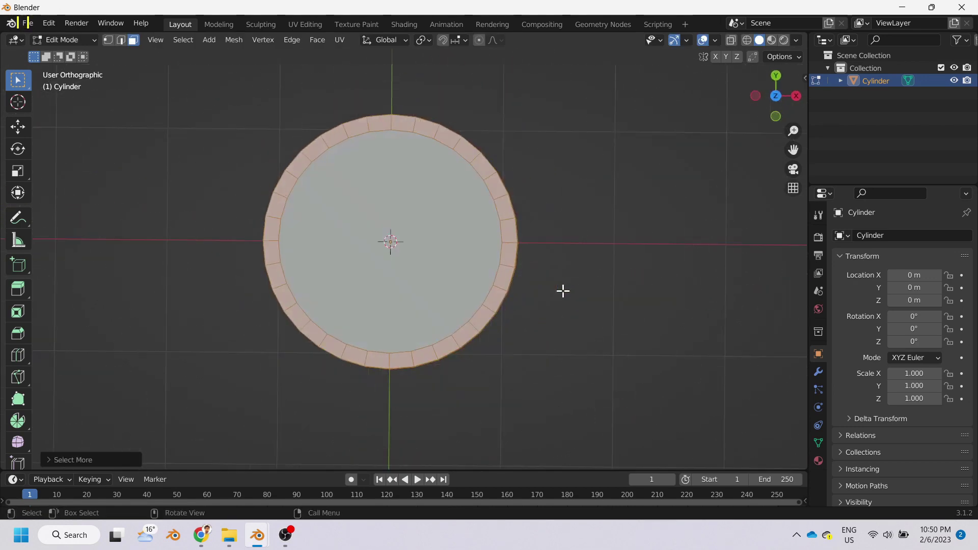
scroll(582, 254, "up", 1)
mouse_move(600, 241)
middle_mouse_down()
mouse_move(529, 133)
mouse_move(530, 118)
middle_mouse_up()
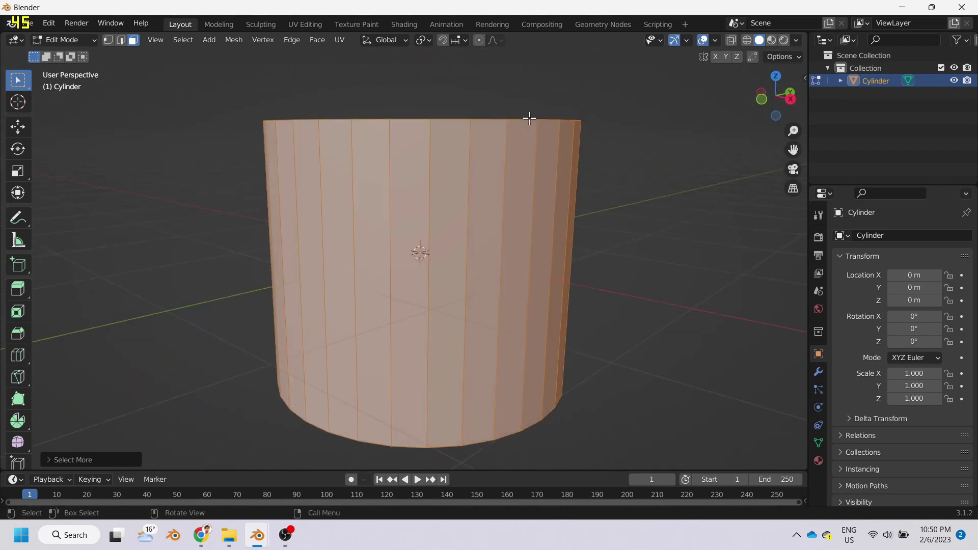
key("Tab")
key("KP_1")
scroll(543, 173, "down", 2)
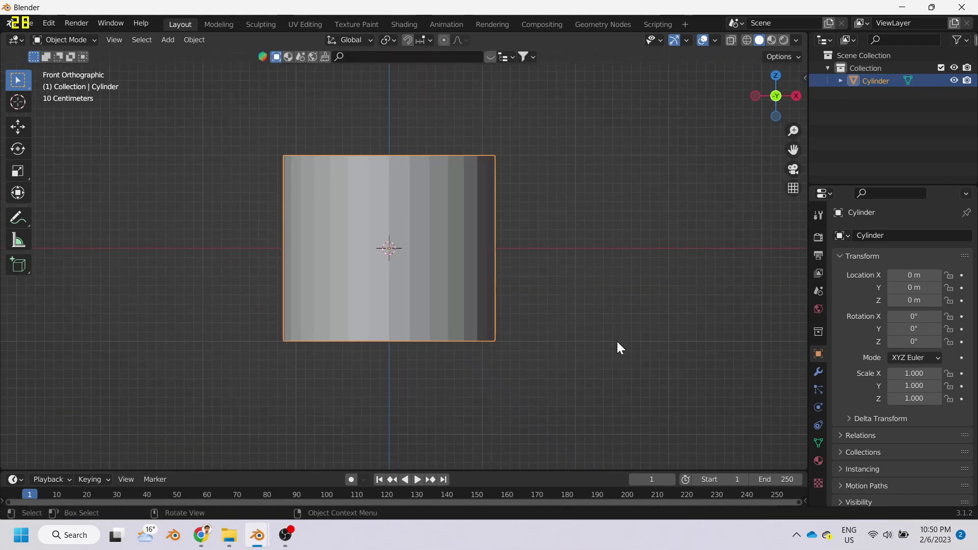
Step: Flatten the cylinder to a Z scale of 0.103
key("s")
key("z")
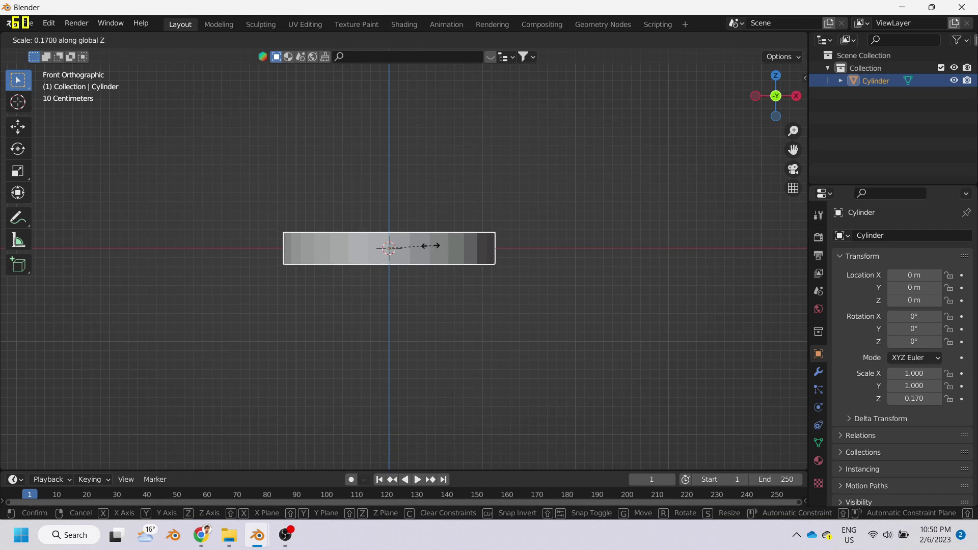
left_click(439, 255)
middle_click_drag(441, 257, 584, 400)
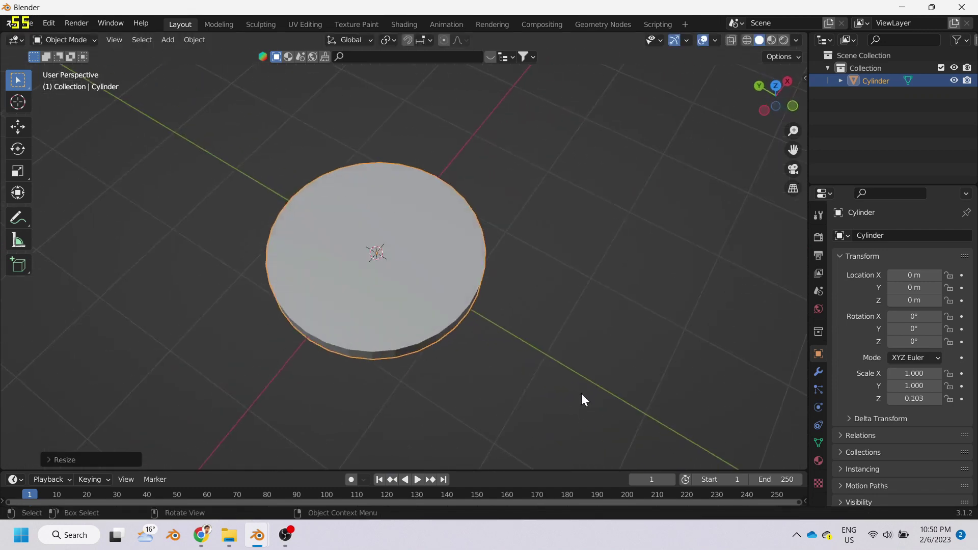
scroll(581, 393, "up", 3)
Step: In Edit Mode, circle-select all the disc's top faces including the rim ring
key("Tab")
middle_click_drag(546, 354, 563, 381)
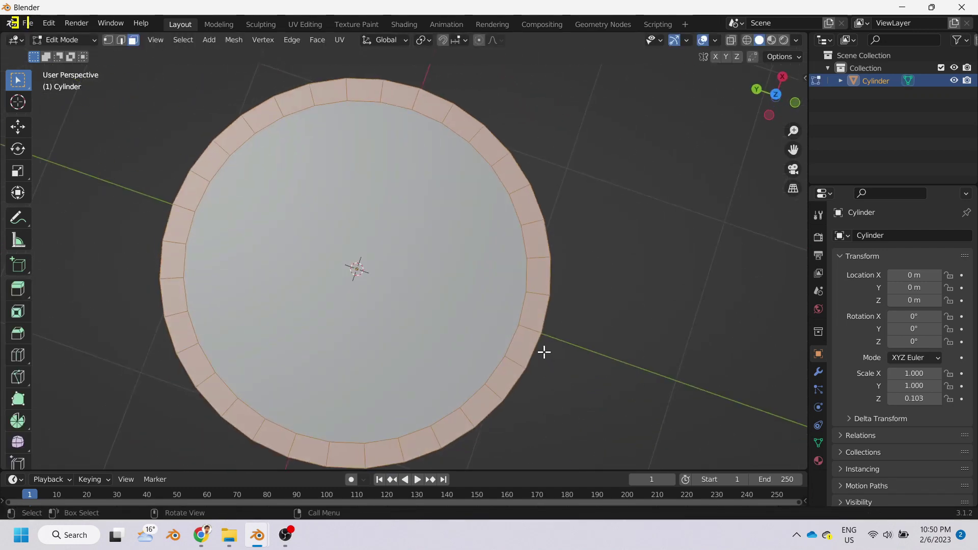
left_click(507, 371)
key("c")
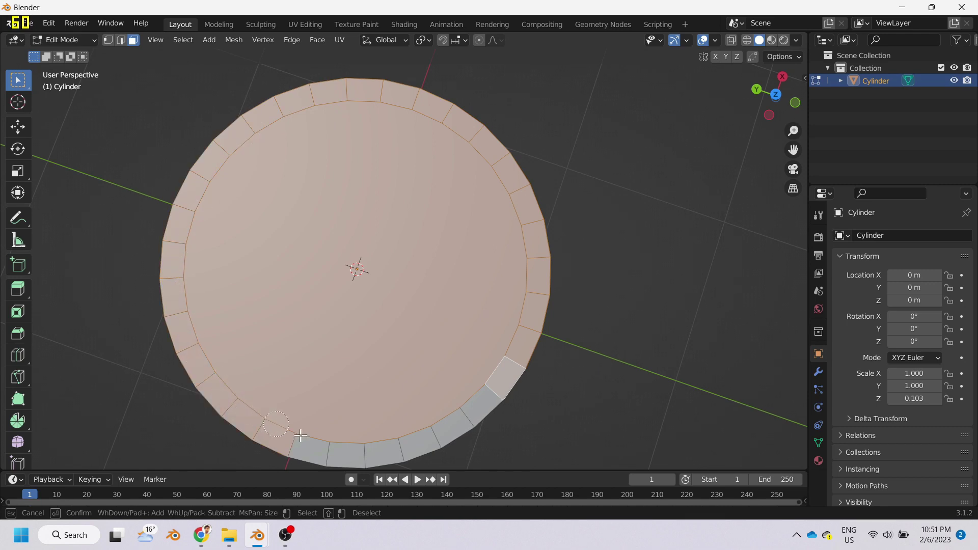
key("alt+a")
mouse_move(531, 376)
middle_mouse_down()
mouse_move(443, 155)
mouse_move(448, 83)
mouse_move(535, 261)
middle_mouse_up()
key("c")
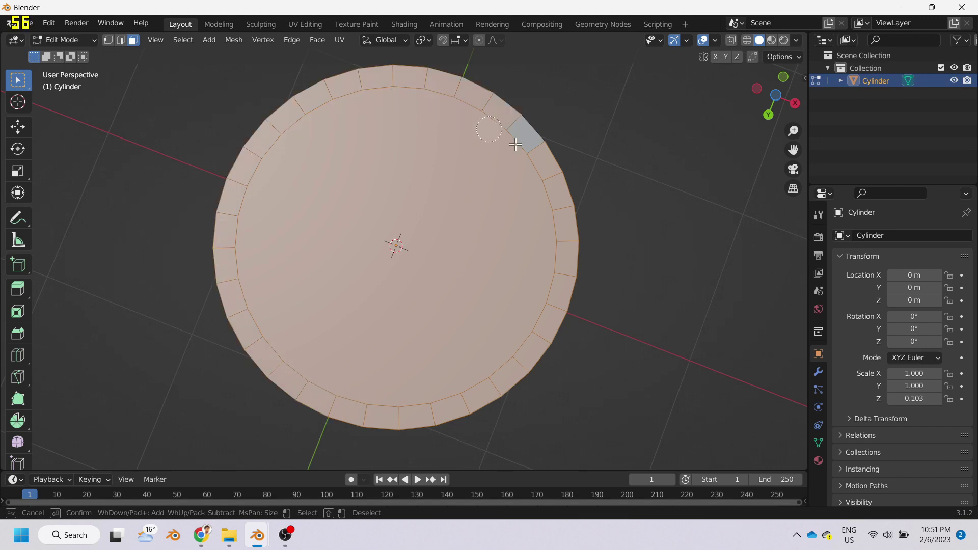
key("Escape")
mouse_move(457, 228)
middle_mouse_down()
mouse_move(515, 266)
mouse_move(470, 355)
middle_mouse_up()
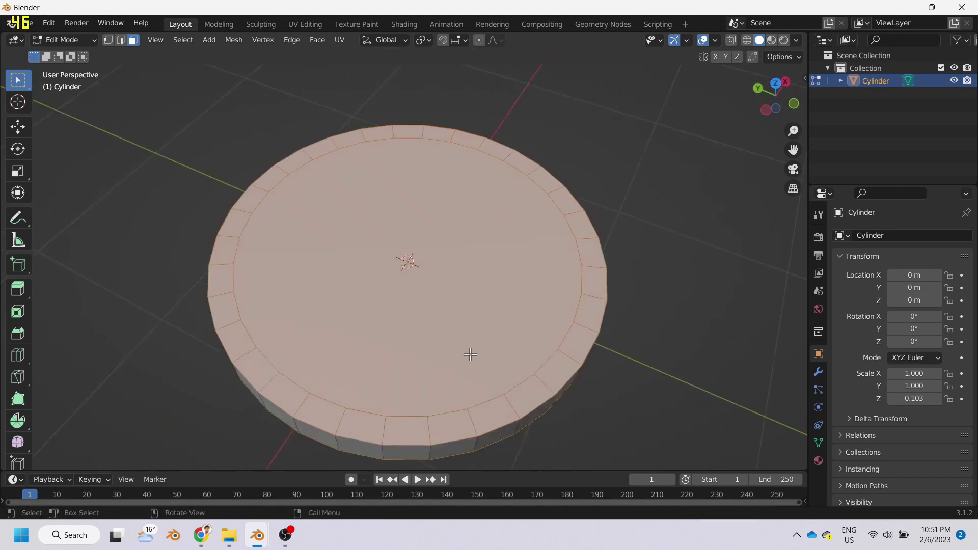
mouse_move(567, 349)
middle_mouse_down()
mouse_move(548, 297)
mouse_move(566, 290)
middle_mouse_up()
Step: Extrude the selected top faces along their normals and confirm the shrink/fatten
key("KP_1")
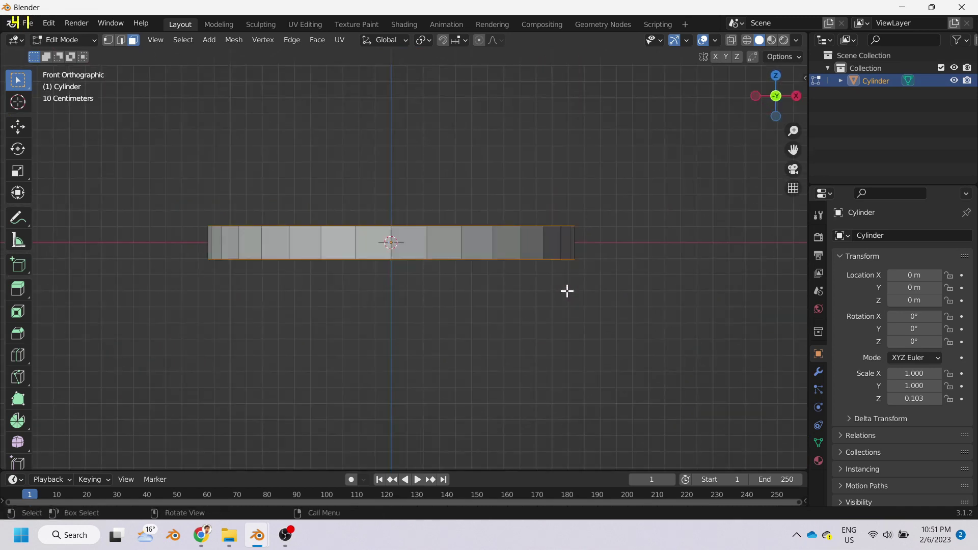
key("KP_Decimal")
key("alt+e")
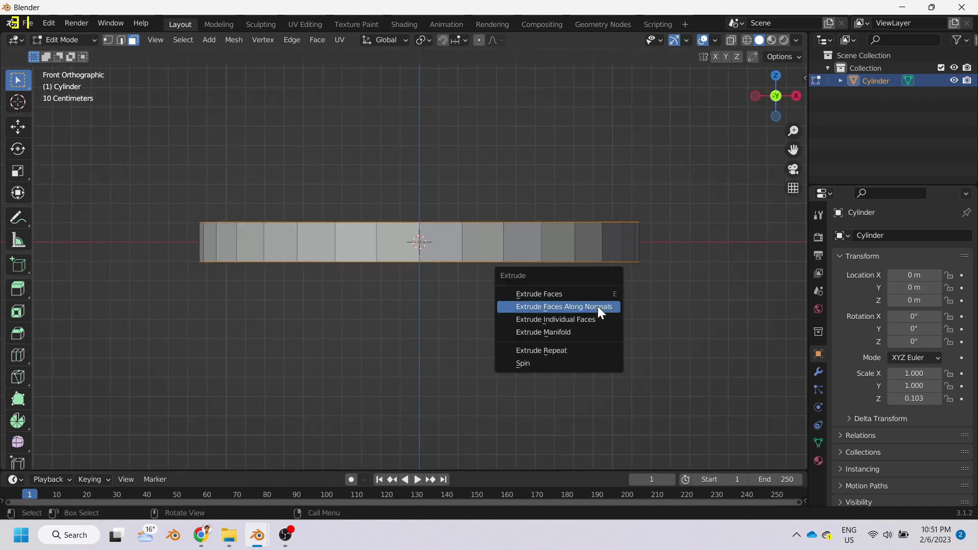
left_click(598, 307)
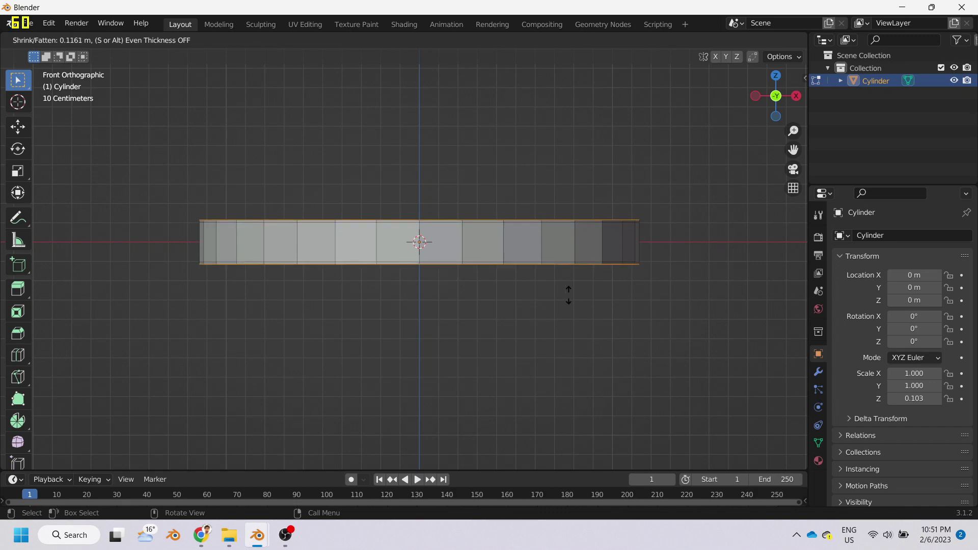
left_click(475, 249)
mouse_move(475, 249)
middle_mouse_down()
mouse_move(552, 322)
mouse_move(640, 323)
mouse_move(659, 303)
mouse_move(456, 246)
mouse_move(465, 295)
mouse_move(756, 343)
mouse_move(766, 299)
mouse_move(604, 277)
mouse_move(310, 342)
mouse_move(206, 264)
mouse_move(363, 268)
mouse_move(258, 270)
mouse_move(229, 369)
middle_mouse_up()
Step: Back in Object Mode, apply Shade Smooth to the cylinder
key("Tab")
right_click(454, 277)
left_click(454, 276)
scroll(206, 260, "up", 3)
Step: Enable Auto Smooth under the mesh's Normals properties with a 21.8° angle
scroll(228, 369, "down", 5)
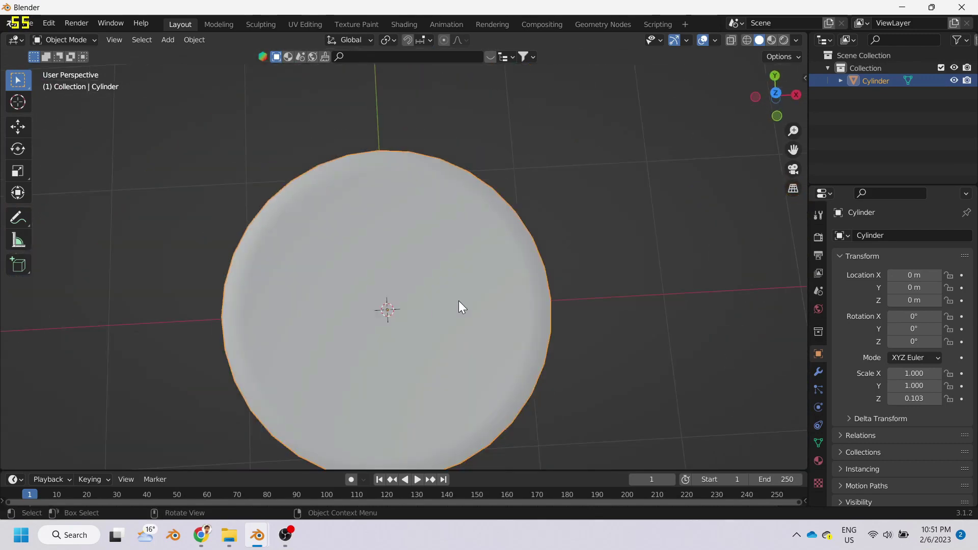
key("Tab")
mouse_move(458, 301)
middle_mouse_down()
mouse_move(501, 232)
mouse_move(594, 245)
middle_mouse_up()
key("Tab")
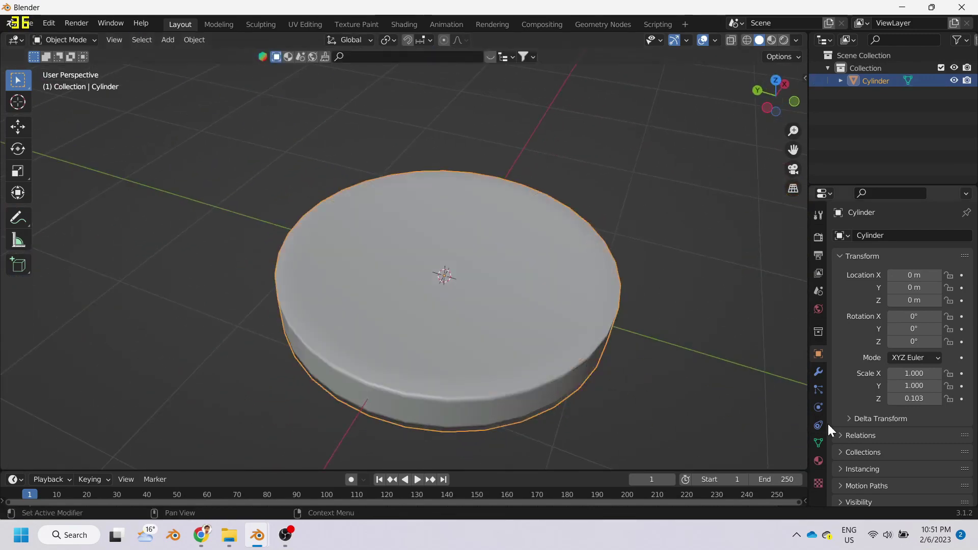
left_click(818, 443)
scroll(876, 438, "down", 2)
scroll(859, 466, "down", 1)
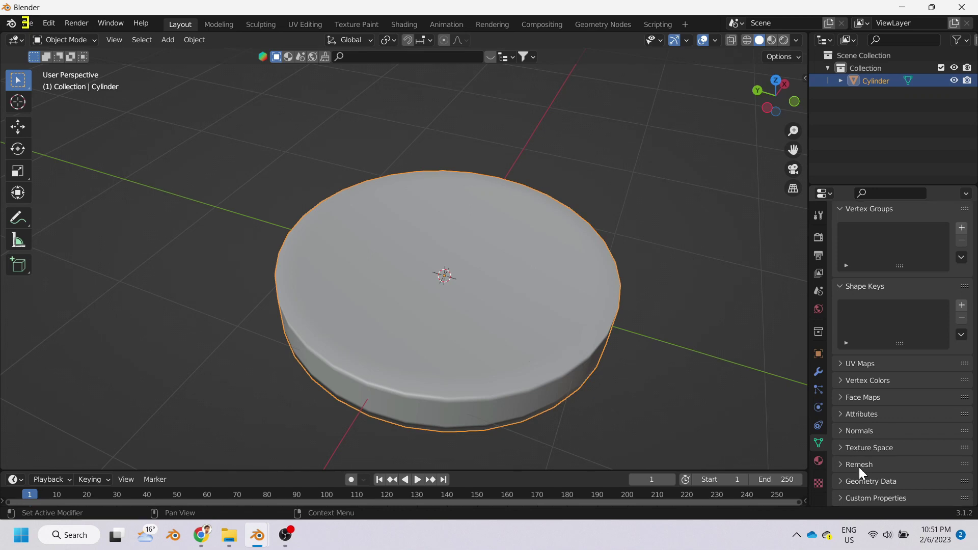
left_click(860, 432)
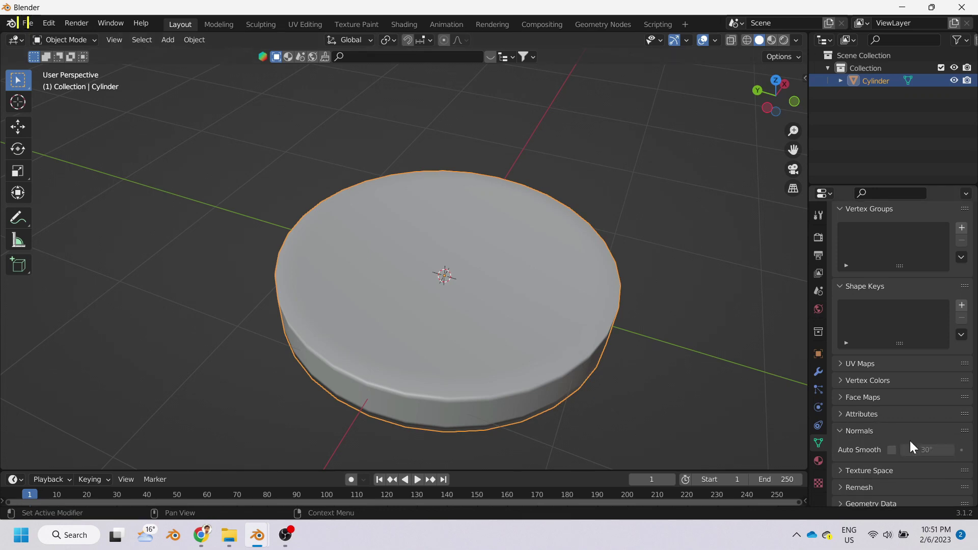
left_click(892, 450)
mouse_move(601, 366)
middle_mouse_down()
mouse_move(618, 360)
mouse_move(536, 297)
mouse_move(577, 420)
mouse_move(636, 393)
mouse_move(638, 324)
mouse_move(662, 337)
middle_mouse_up()
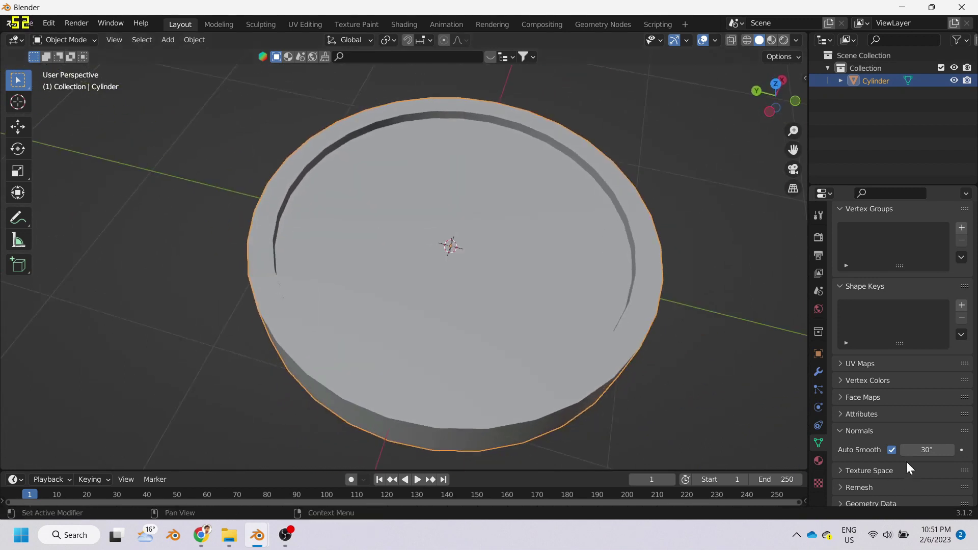
mouse_move(927, 450)
left_mouse_down()
mouse_move(948, 450)
mouse_move(911, 450)
left_mouse_up()
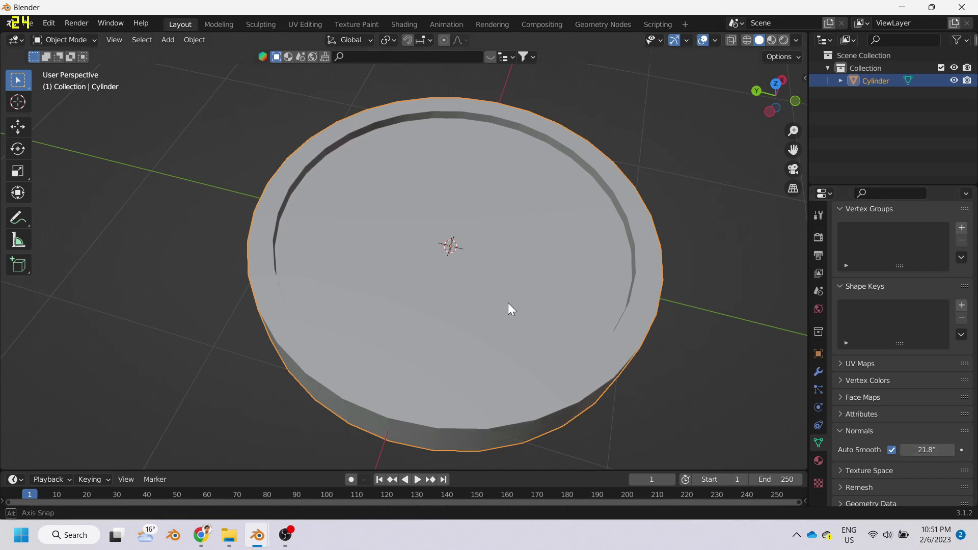
mouse_move(508, 302)
middle_mouse_down()
mouse_move(715, 142)
mouse_move(695, 90)
mouse_move(420, 284)
mouse_move(454, 349)
middle_mouse_up()
Step: In Object Mode, apply Shade Smooth to the disc from its right-click menu
key("Tab")
key("Tab")
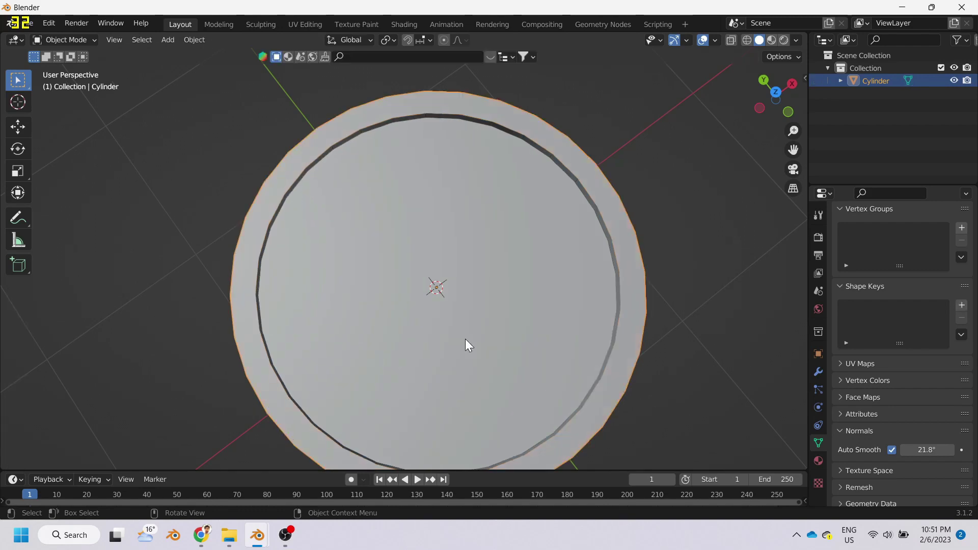
key("Tab")
mouse_move(475, 338)
middle_mouse_down()
mouse_move(450, 284)
mouse_move(402, 240)
mouse_move(535, 244)
middle_mouse_up()
right_click(520, 225)
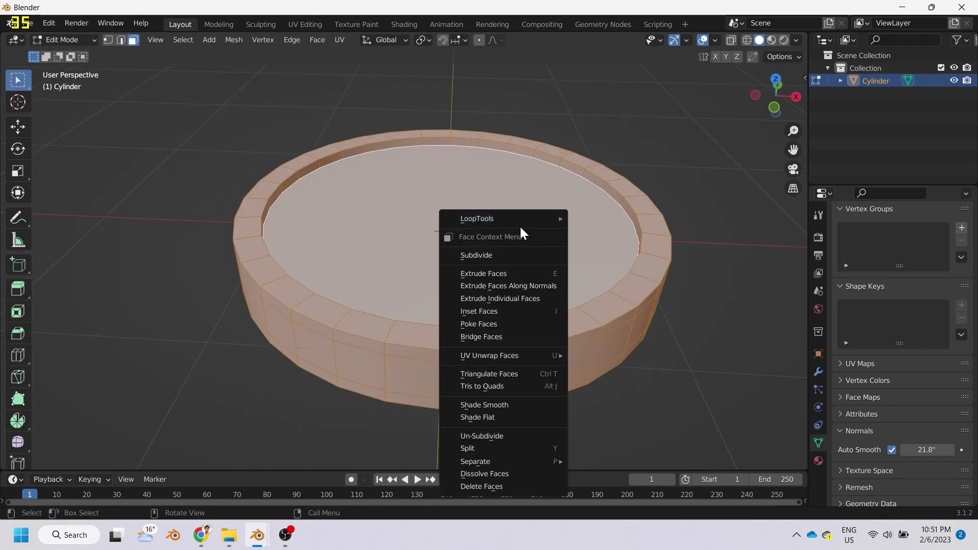
key("Escape")
key("Tab")
right_click(613, 240)
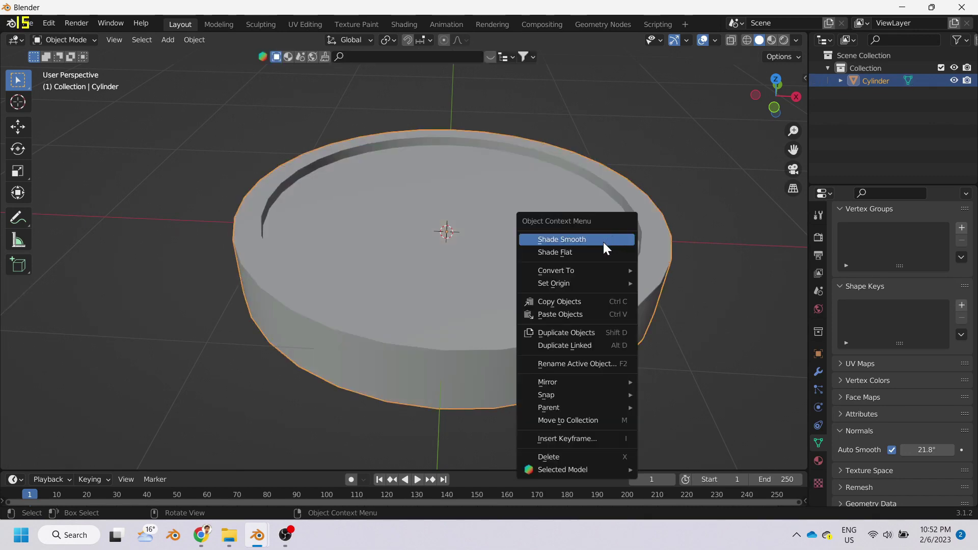
left_click(602, 240)
mouse_move(662, 302)
middle_mouse_down()
mouse_move(570, 396)
mouse_move(451, 339)
mouse_move(414, 288)
mouse_move(453, 225)
mouse_move(669, 153)
mouse_move(705, 127)
mouse_move(513, 101)
mouse_move(511, 288)
mouse_move(595, 362)
mouse_move(563, 372)
mouse_move(622, 344)
mouse_move(459, 407)
middle_mouse_up()
scroll(564, 372, "down", 3)
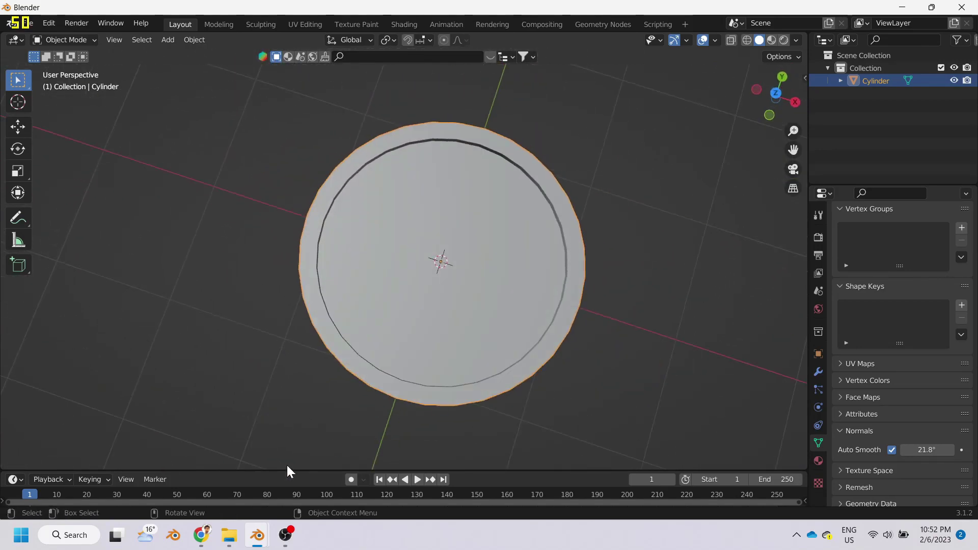
Step: In a new Chrome tab, search Google for 'gold coin texture'
mouse_move(201, 535)
left_click(321, 489)
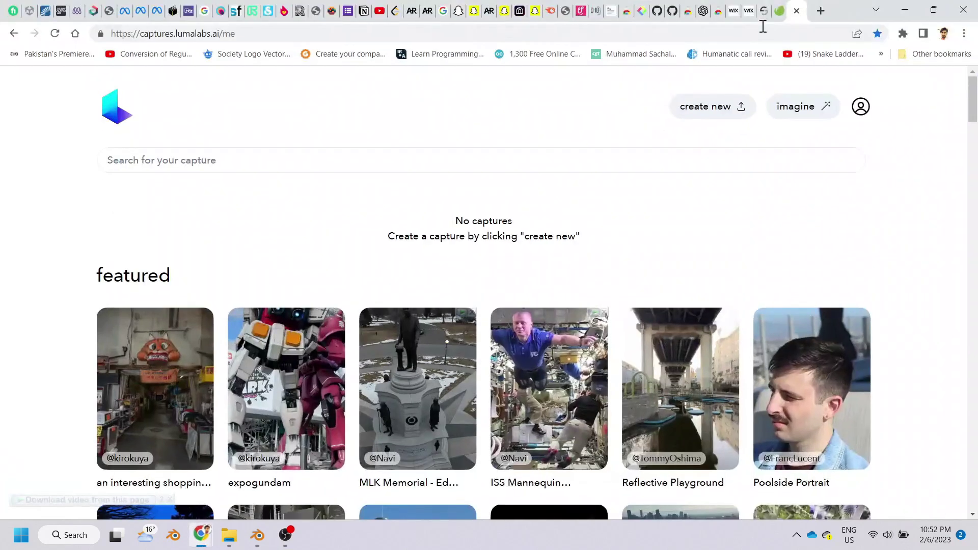
left_click(817, 13)
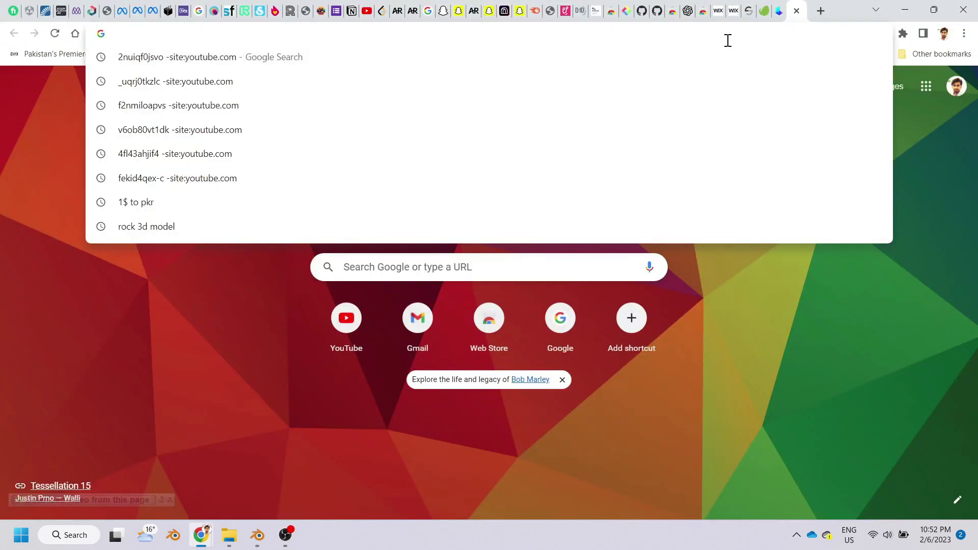
type("coi")
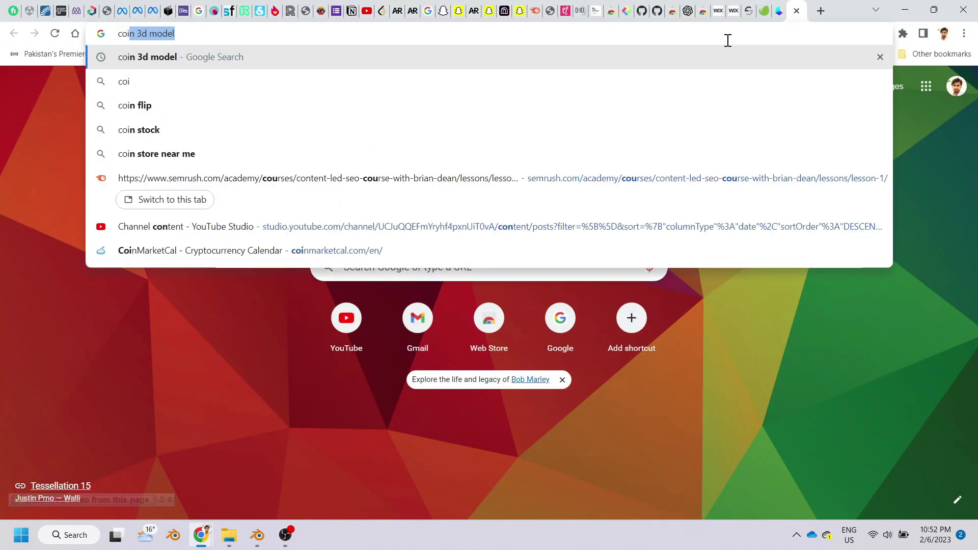
type("n")
key("BackSpace")
key("BackSpace")
key("BackSpace")
key("BackSpace")
key("BackSpace")
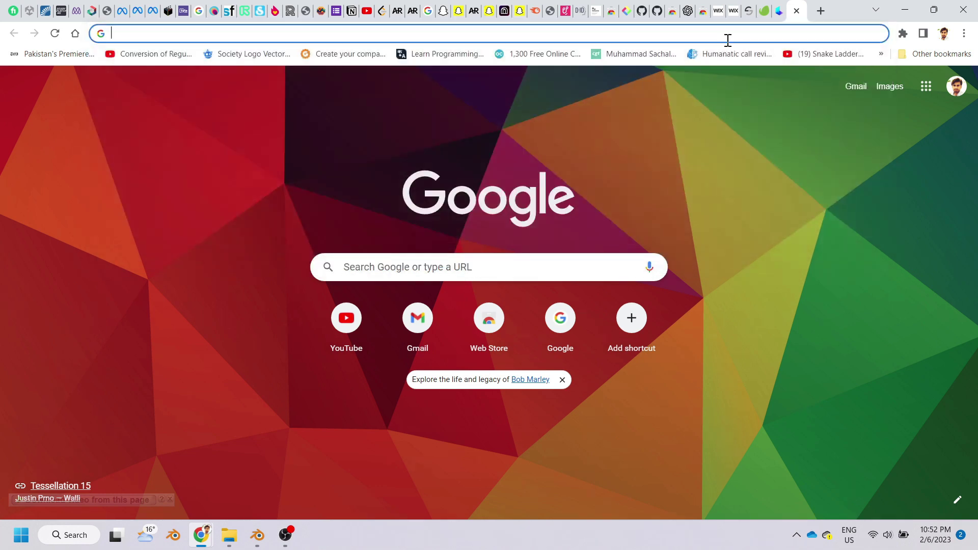
type("goi")
key("BackSpace")
type("ld co")
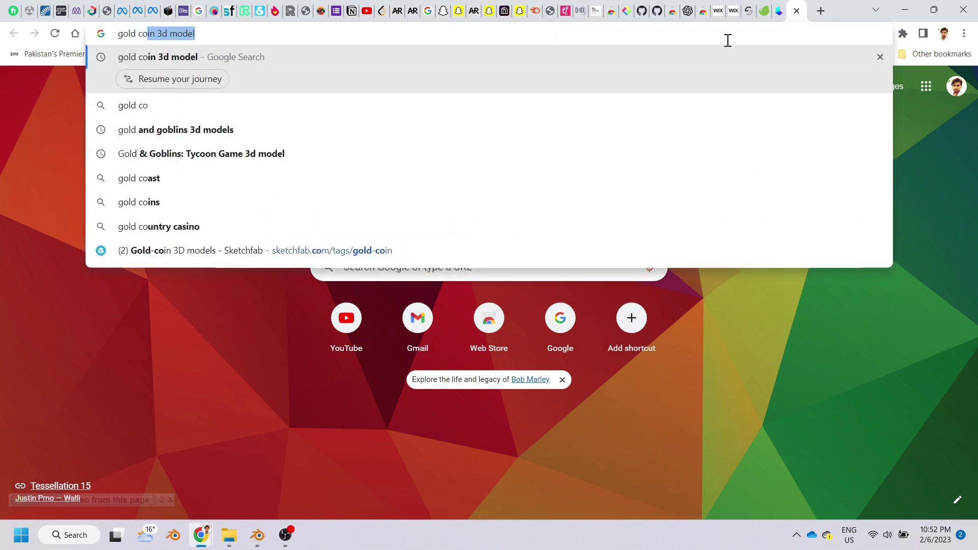
type("in textur")
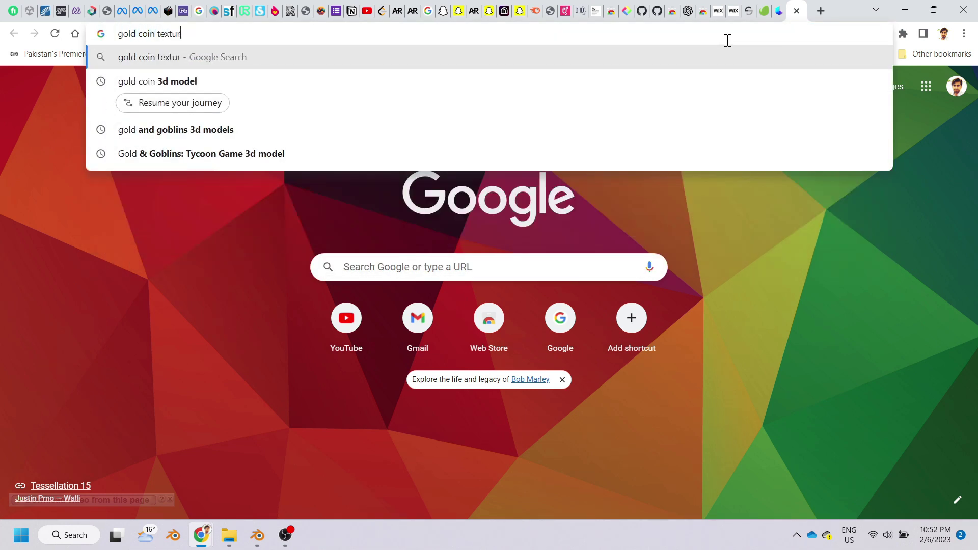
type("e")
key("Return")
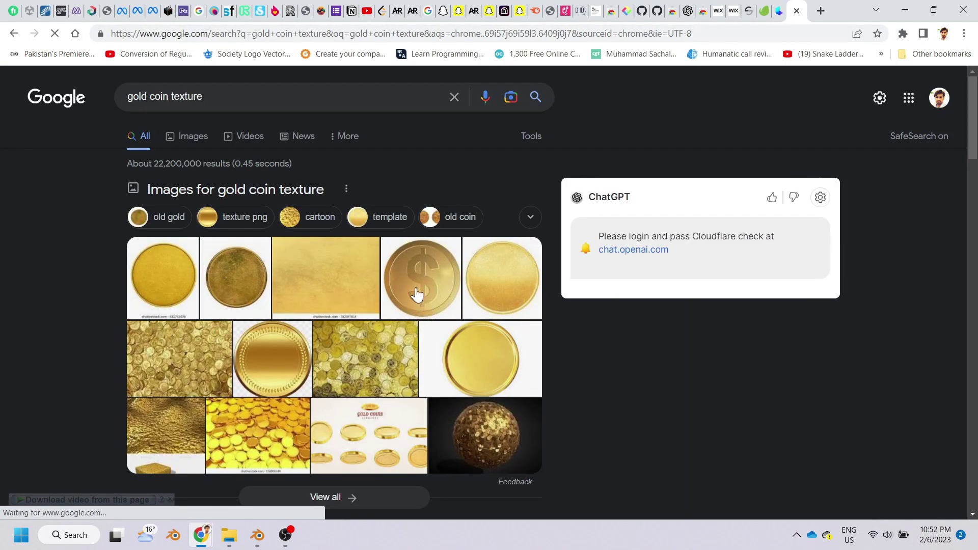
Step: Open the iStock result in a background tab and browse the image results
scroll(540, 338, "down", 3)
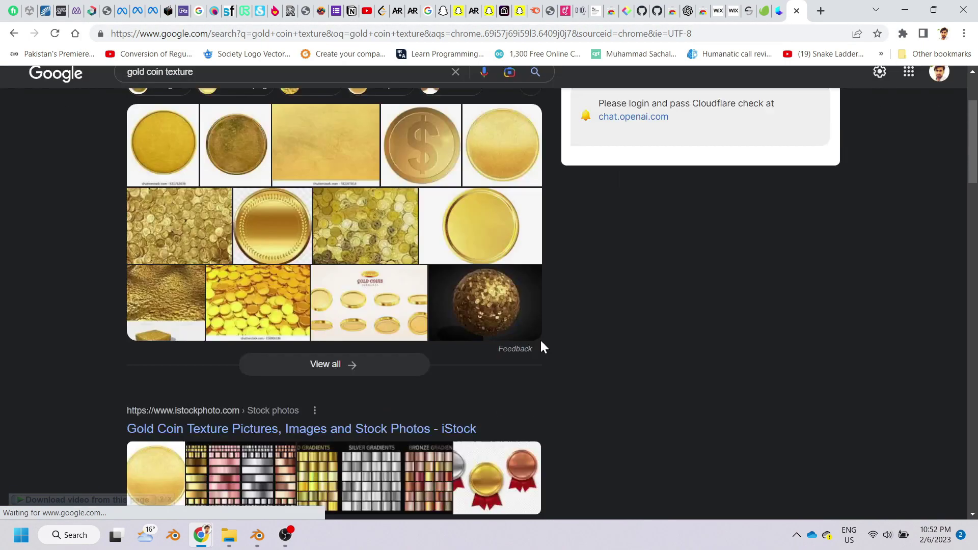
scroll(540, 338, "down", 5)
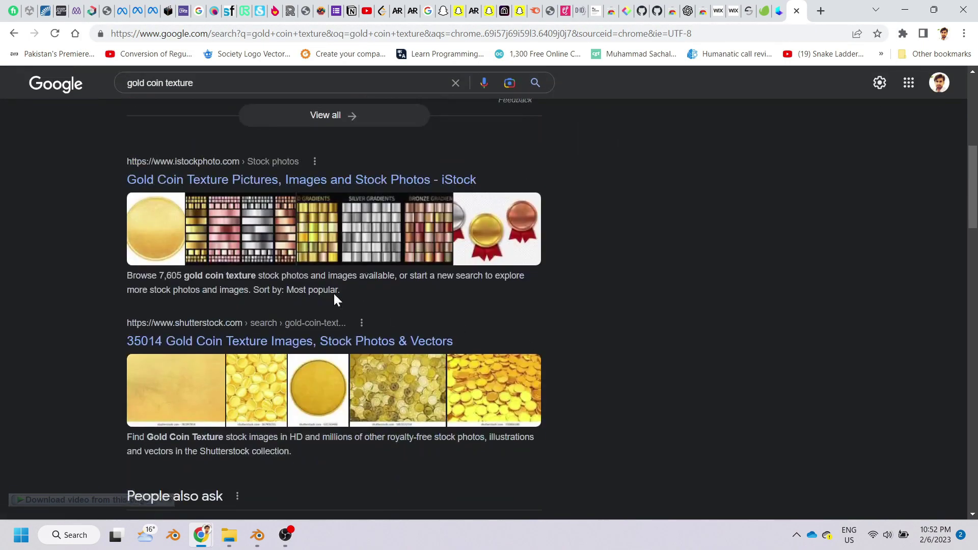
middle_click(207, 188)
scroll(321, 285, "down", 5)
scroll(316, 290, "down", 2)
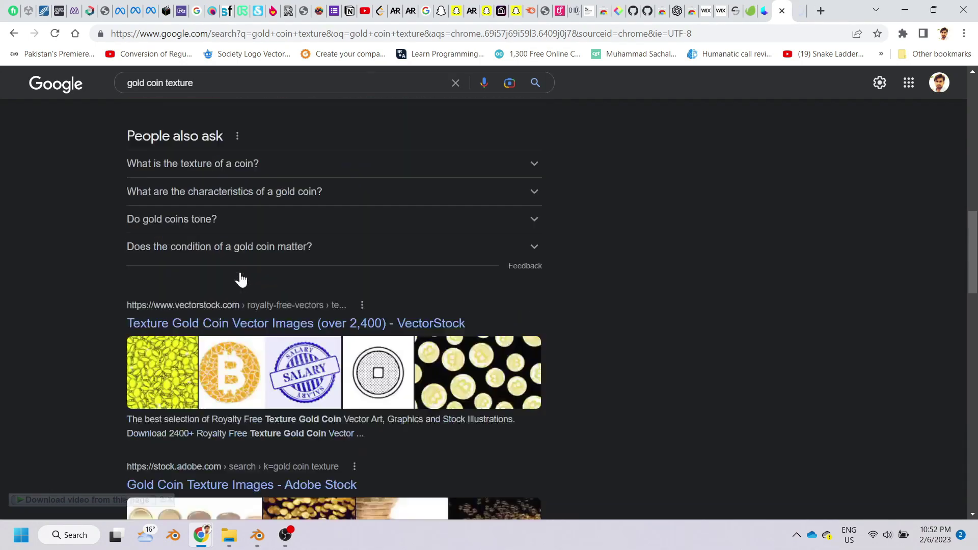
scroll(255, 291, "down", 5)
scroll(271, 297, "down", 2)
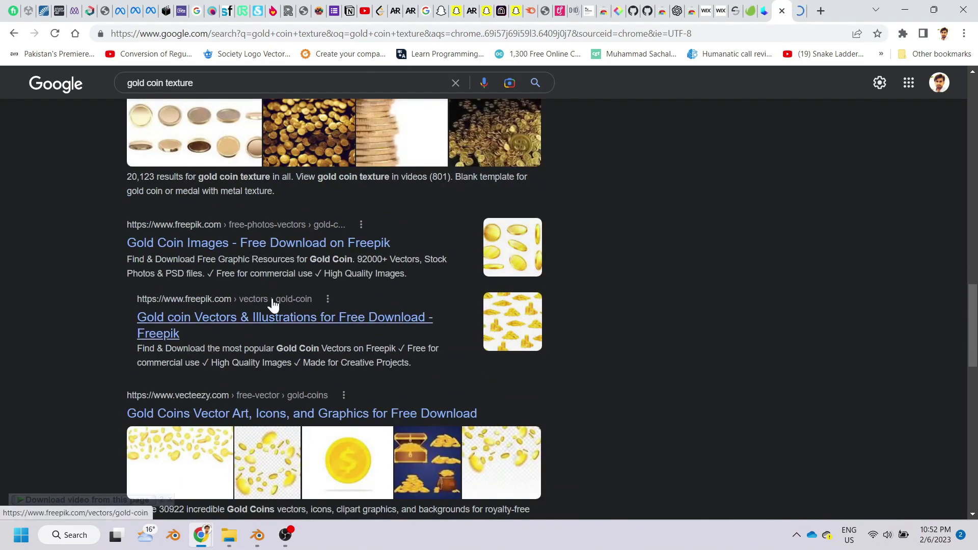
scroll(273, 304, "down", 5)
scroll(273, 305, "down", 2)
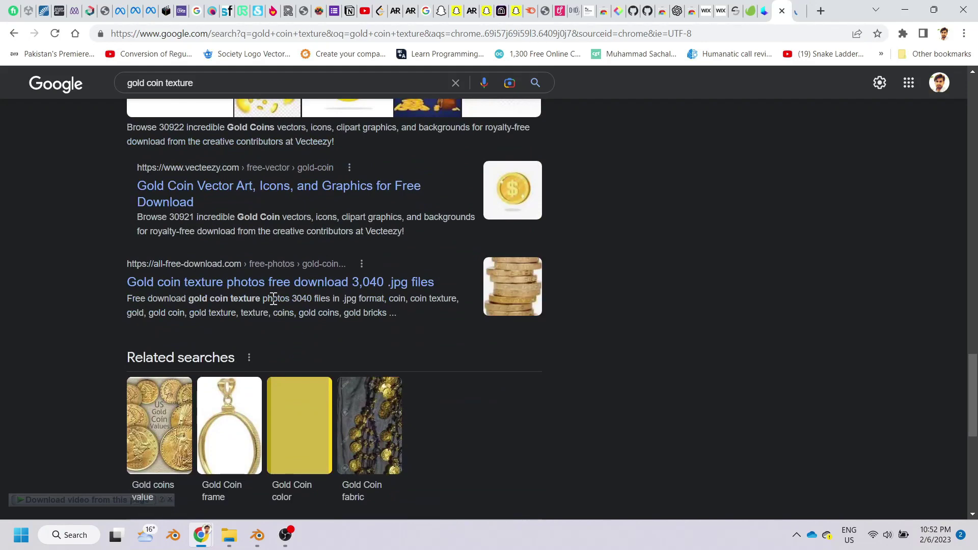
scroll(273, 299, "down", 2)
scroll(271, 305, "down", 2)
scroll(271, 306, "down", 2)
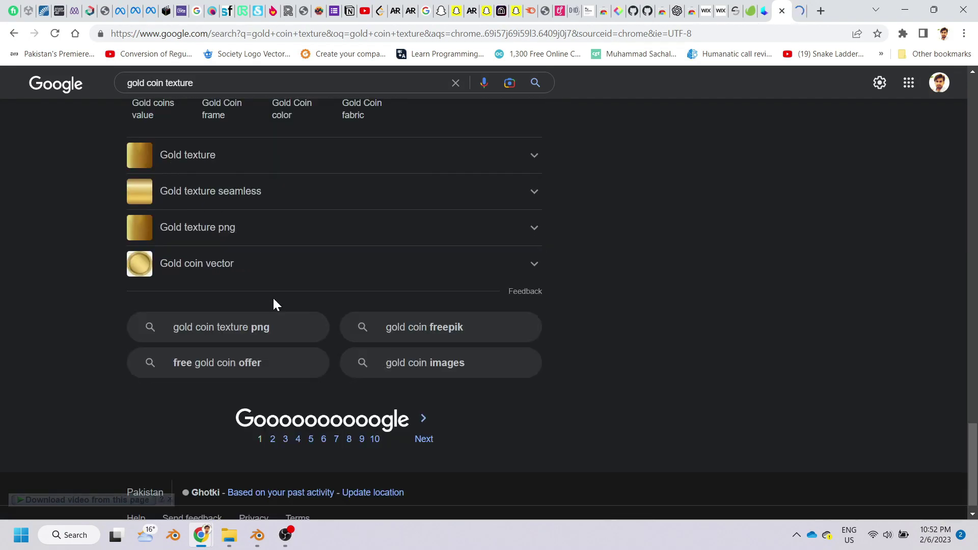
scroll(274, 300, "up", 8)
scroll(273, 299, "down", 2)
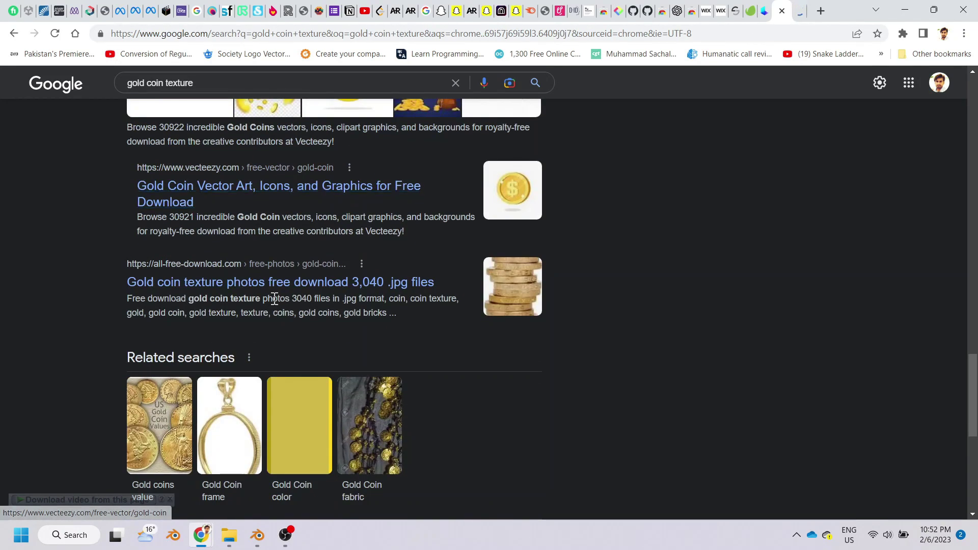
scroll(273, 299, "down", 4)
scroll(273, 299, "down", 2)
scroll(273, 299, "up", 10)
scroll(274, 304, "up", 10)
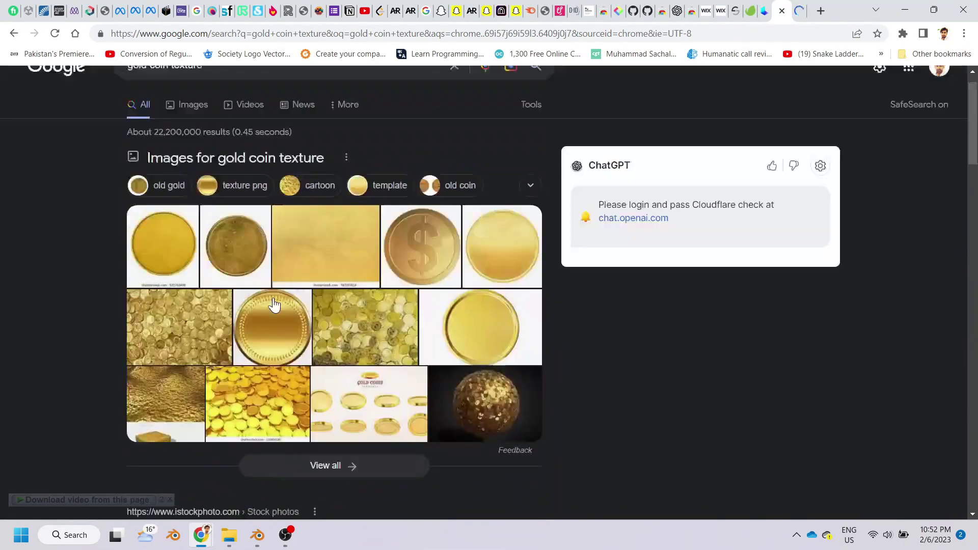
scroll(274, 304, "down", 4)
scroll(245, 270, "up", 5)
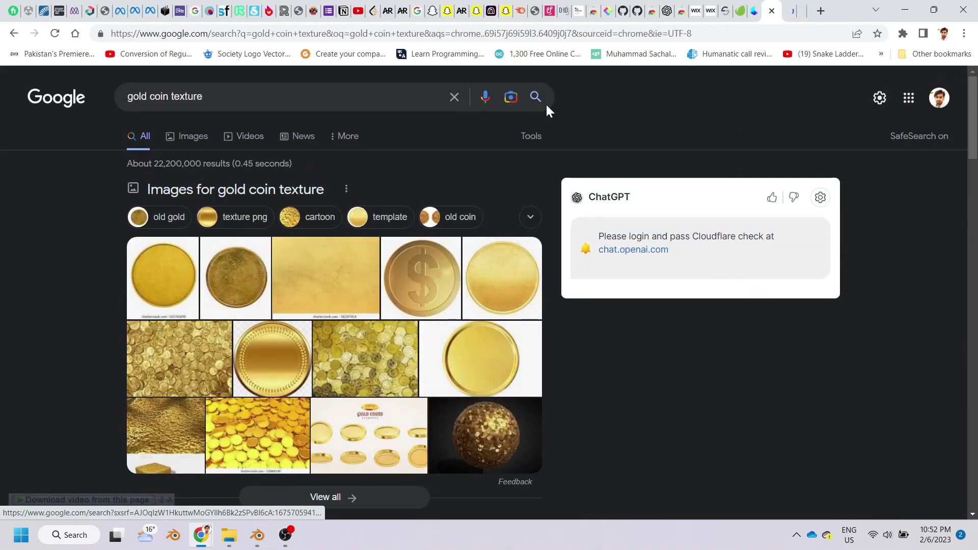
Step: Close the Google results tab and browse the remaining page
left_click(768, 8)
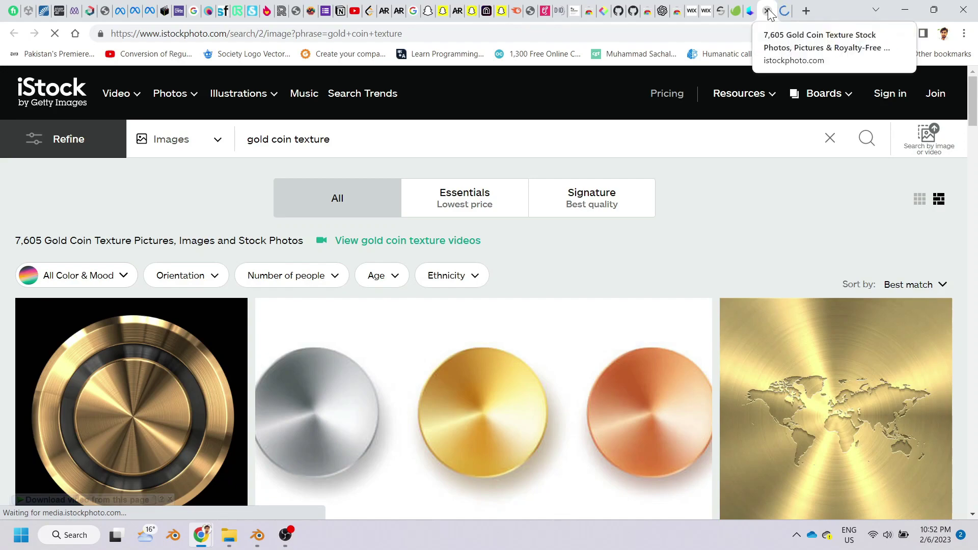
scroll(603, 364, "down", 1)
scroll(603, 362, "down", 5)
scroll(603, 362, "down", 5)
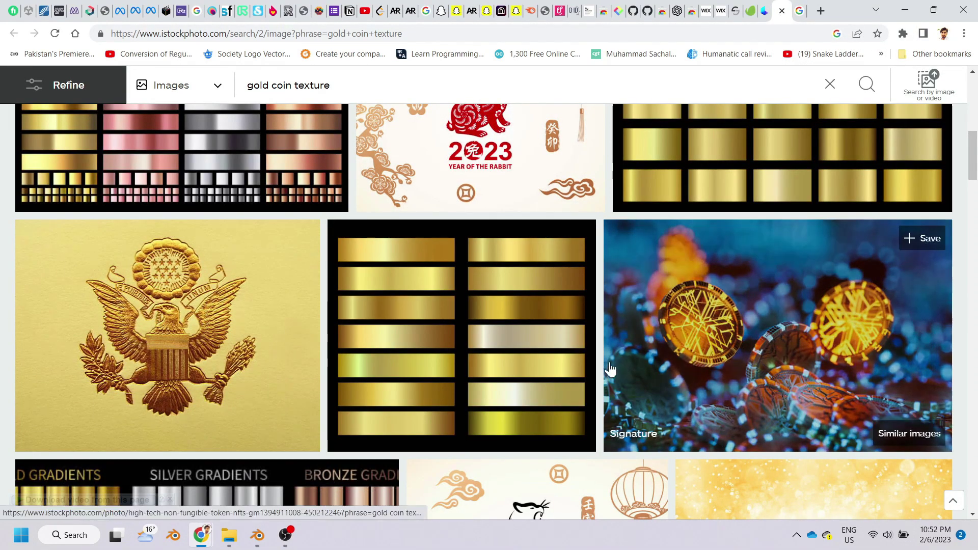
scroll(603, 363, "down", 5)
scroll(615, 377, "down", 5)
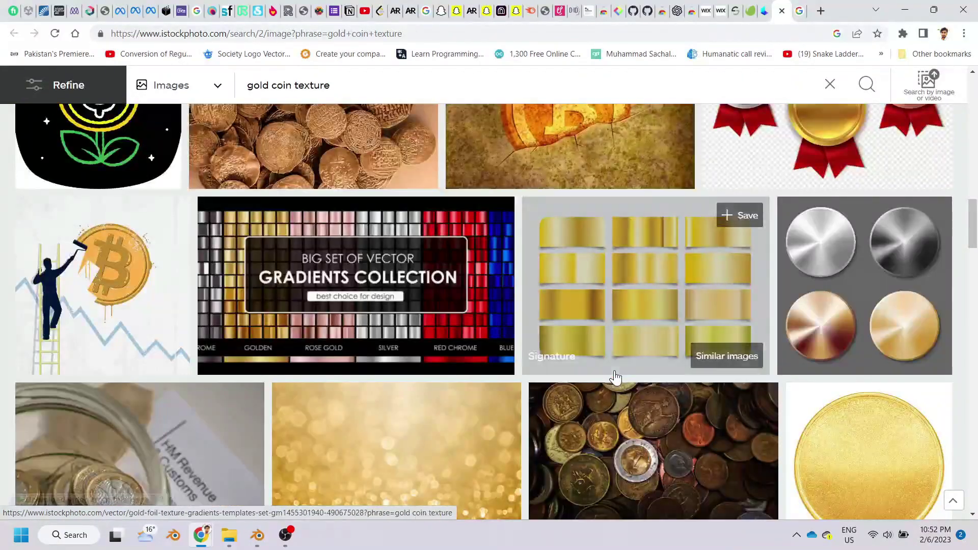
scroll(615, 377, "down", 3)
scroll(616, 377, "down", 5)
scroll(632, 372, "up", 3)
scroll(636, 371, "down", 3)
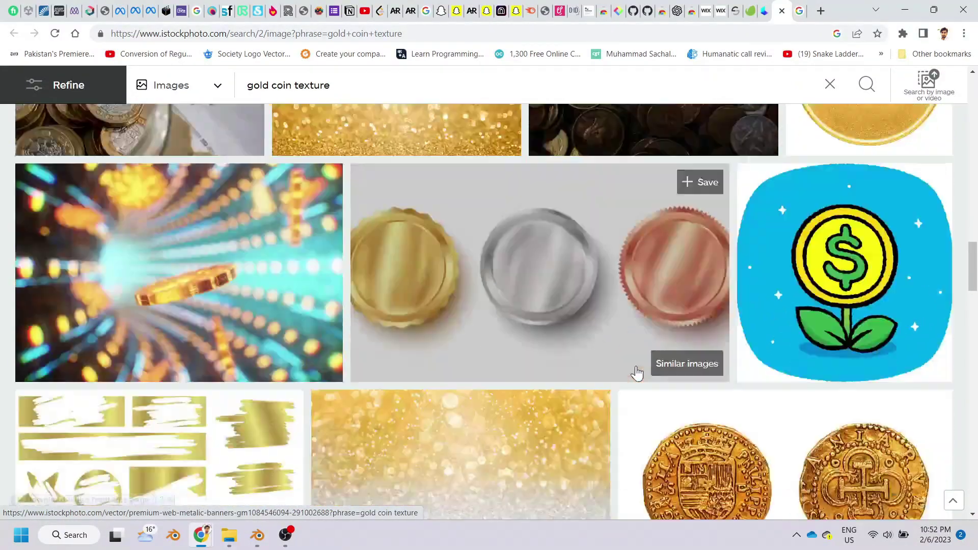
scroll(635, 367, "down", 2)
Step: Close the iStock and Google Images tabs and minimize Chrome to return to Blender
left_click(782, 13)
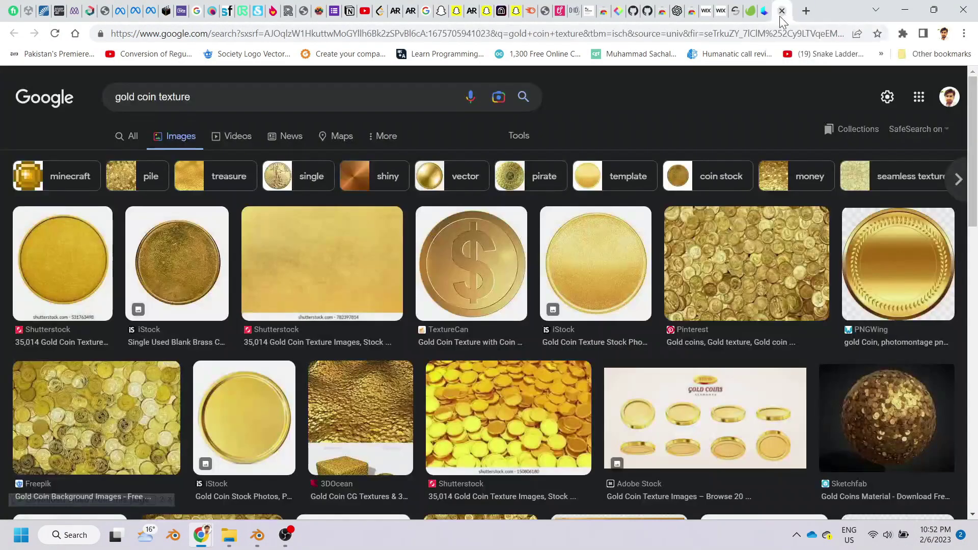
scroll(312, 308, "down", 1)
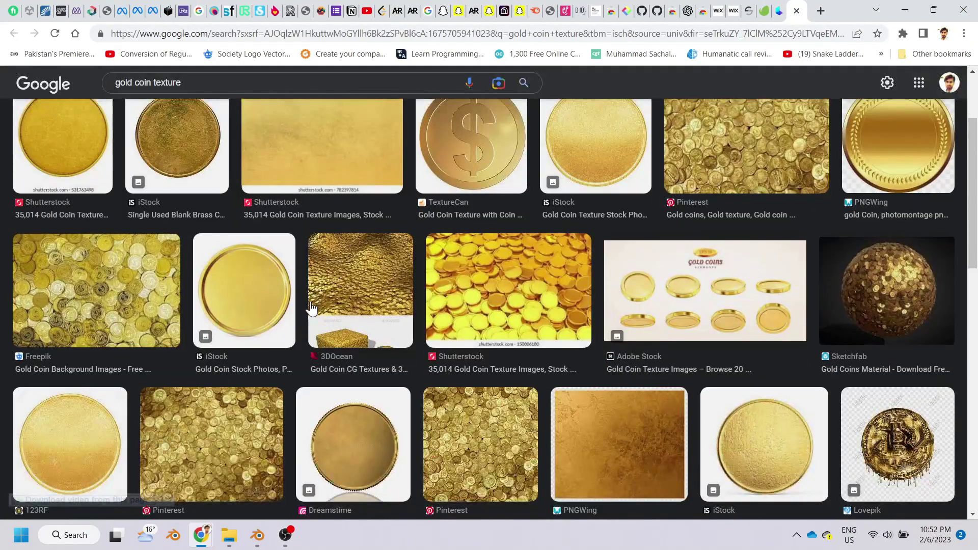
scroll(312, 308, "down", 5)
scroll(312, 308, "down", 5)
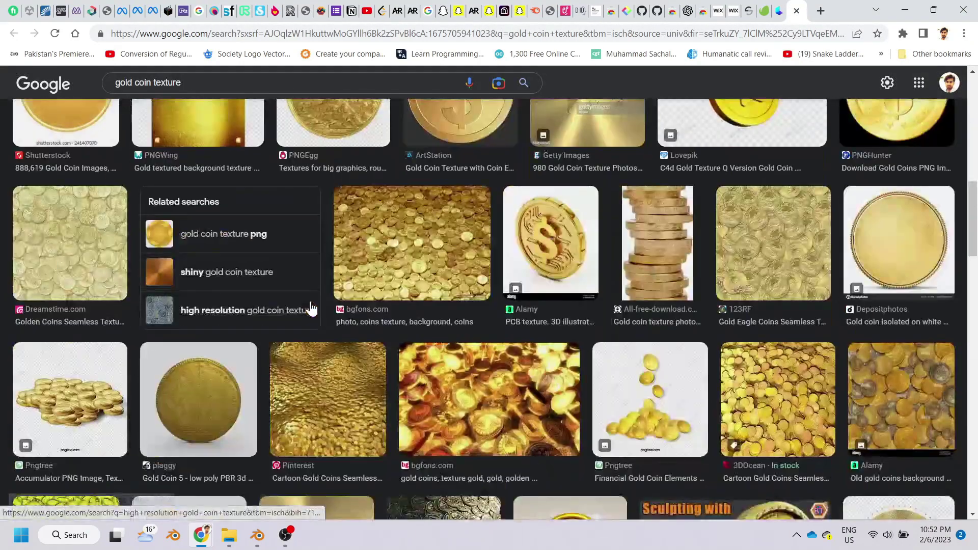
scroll(311, 308, "down", 5)
scroll(327, 301, "down", 5)
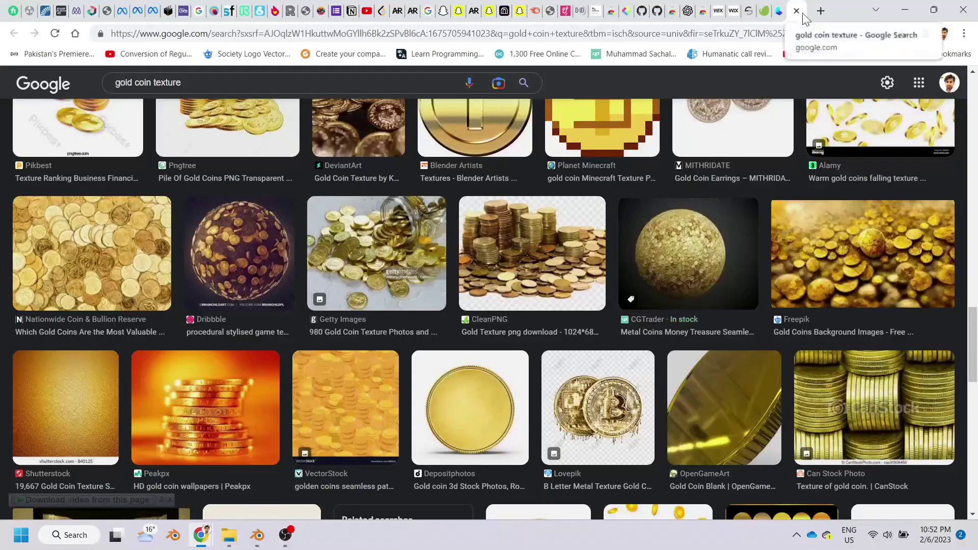
left_click(796, 11)
left_click(905, 9)
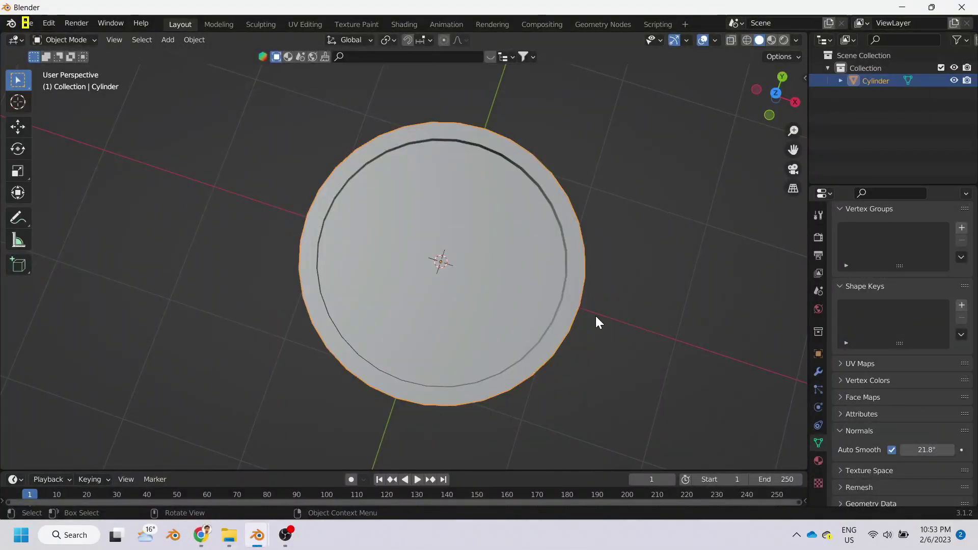
Step: Launch Adobe Photoshop from a Windows search for 'photo' and bring it forward
key("super")
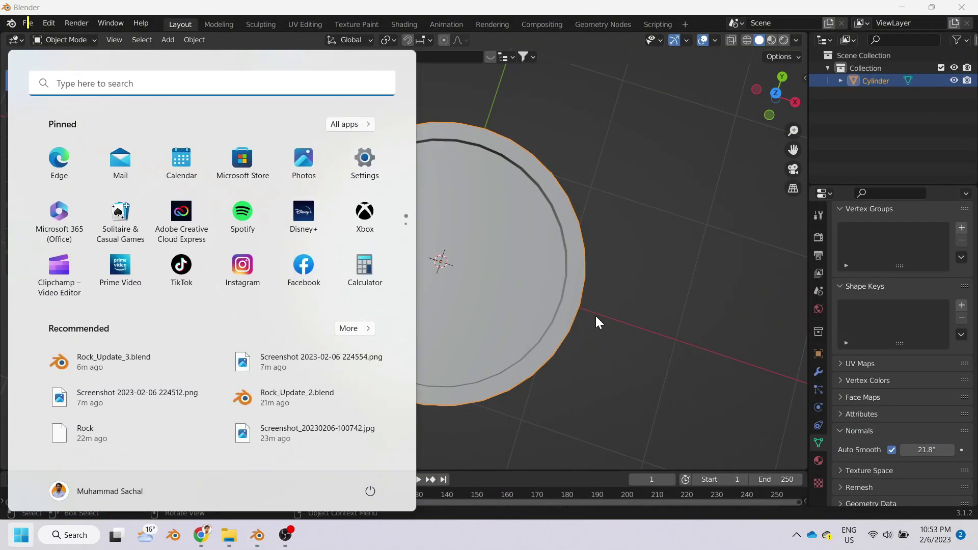
type("photo")
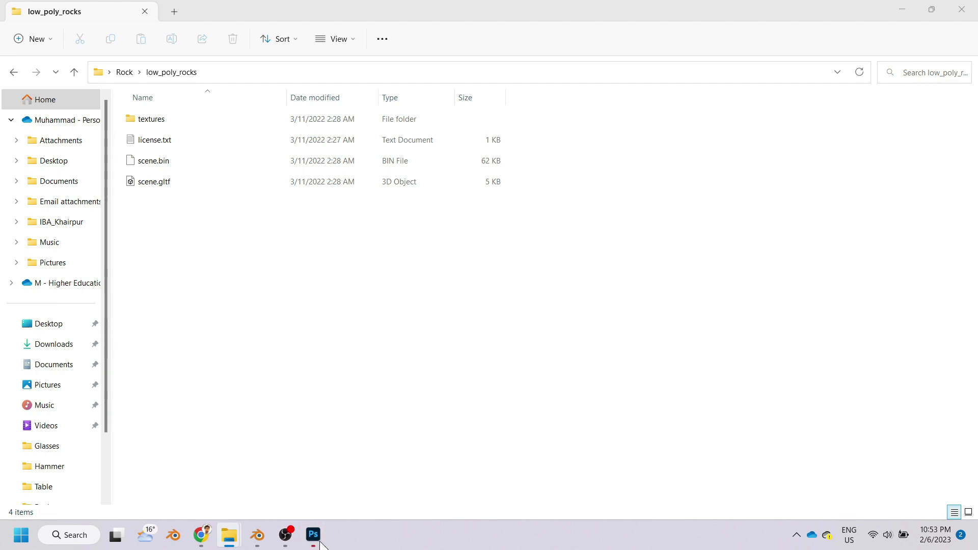
left_click(319, 542)
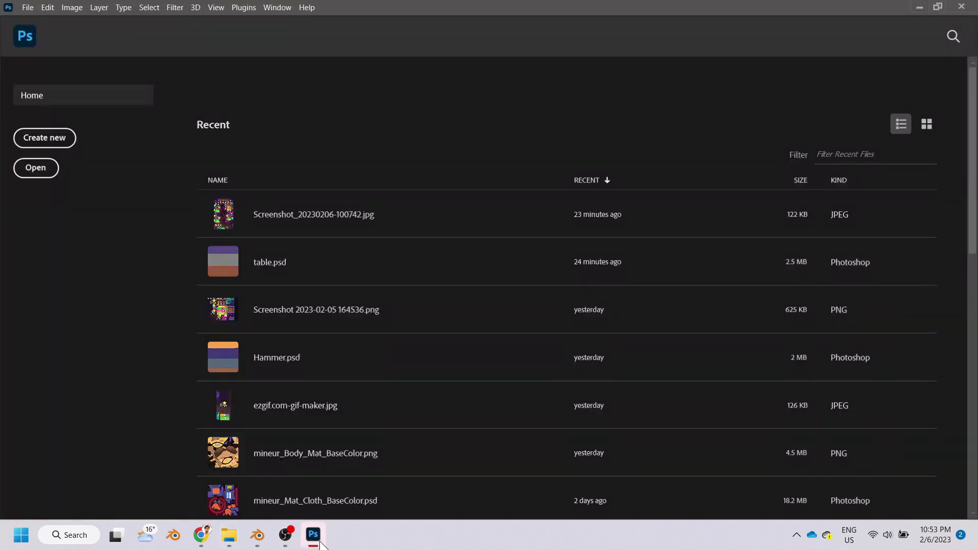
Step: Open table.psd from Recent and look through the Color, Swatches, Gradients and Patterns panels
left_click(614, 263)
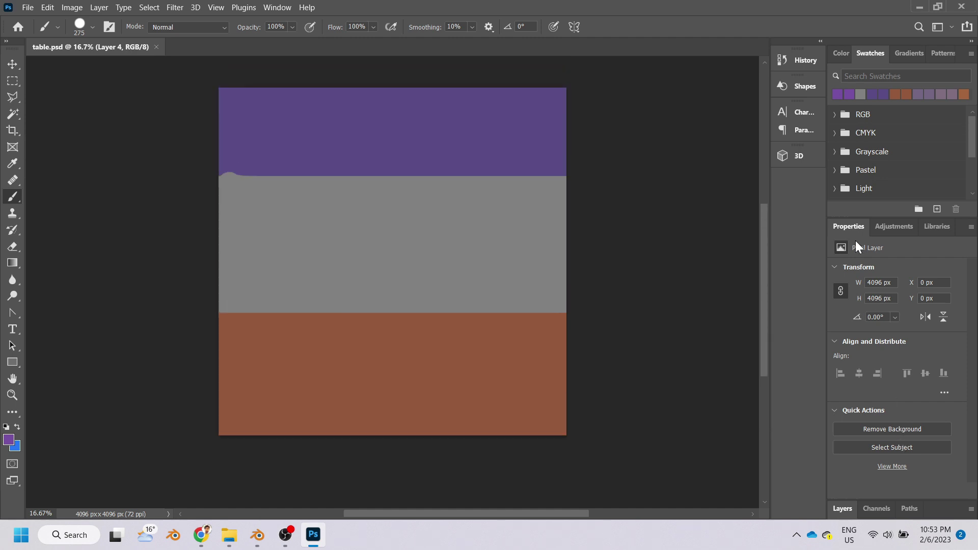
left_click(842, 54)
left_click(872, 53)
left_click(909, 53)
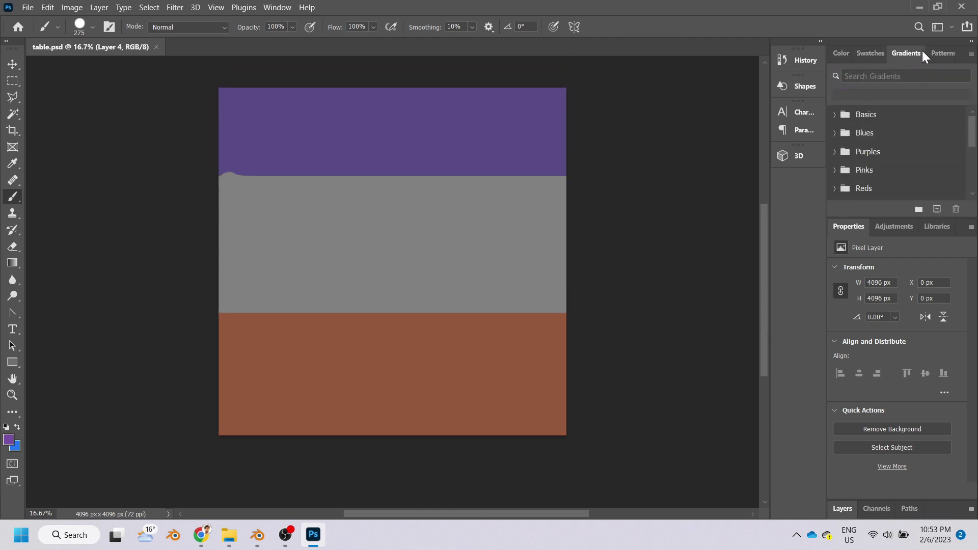
left_click(941, 53)
left_click(871, 53)
Step: Look through the Adjustments and Libraries panels, then display the Layers list with Layer 4 and Layer 3
left_click(894, 226)
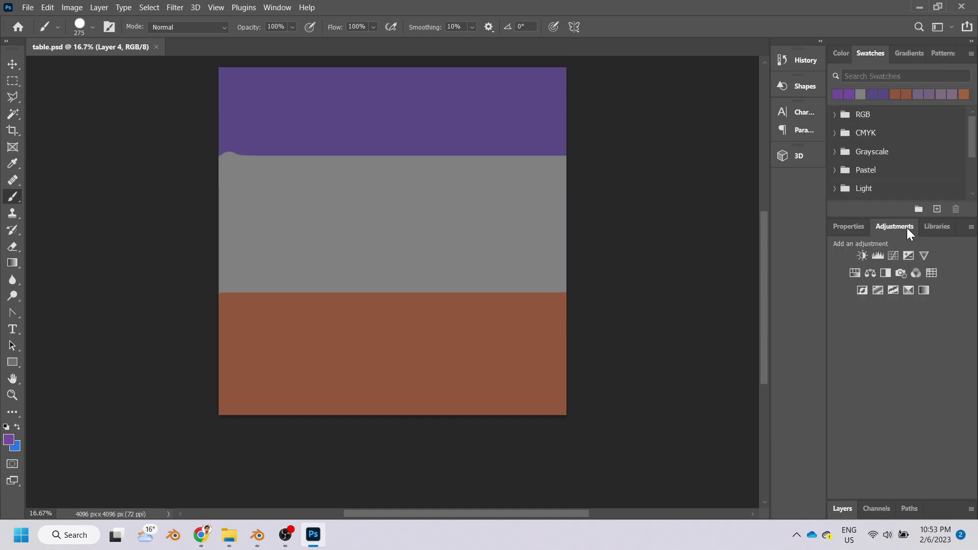
left_click(934, 226)
left_click(832, 227)
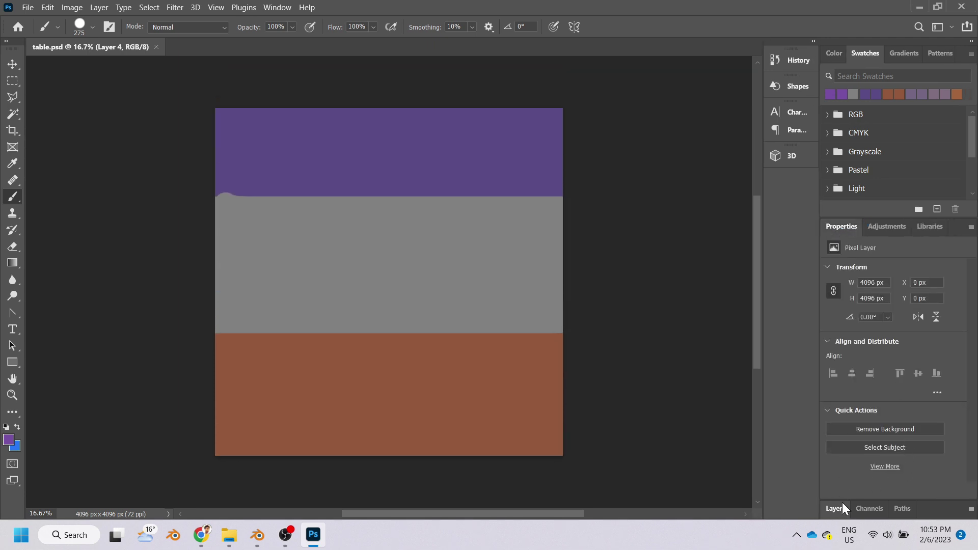
left_click(862, 509)
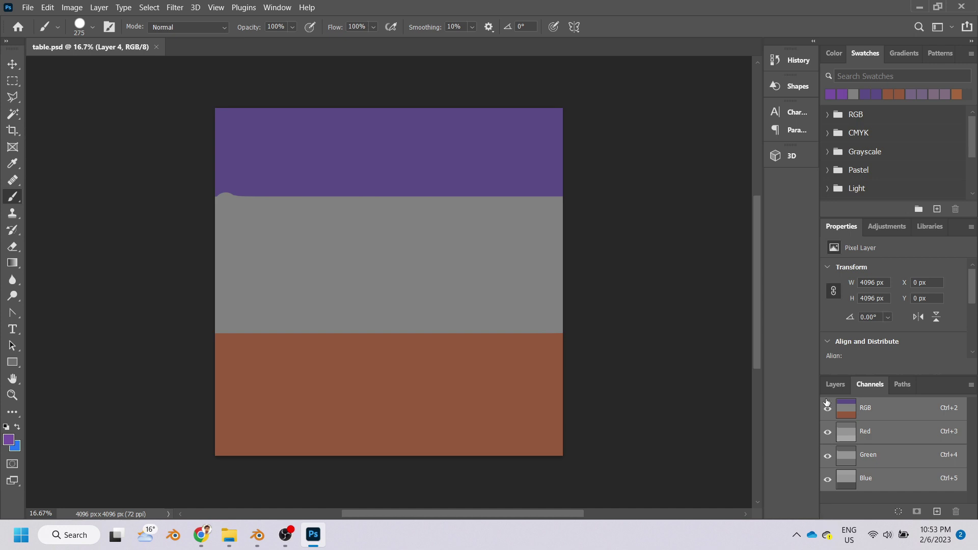
left_click(840, 384)
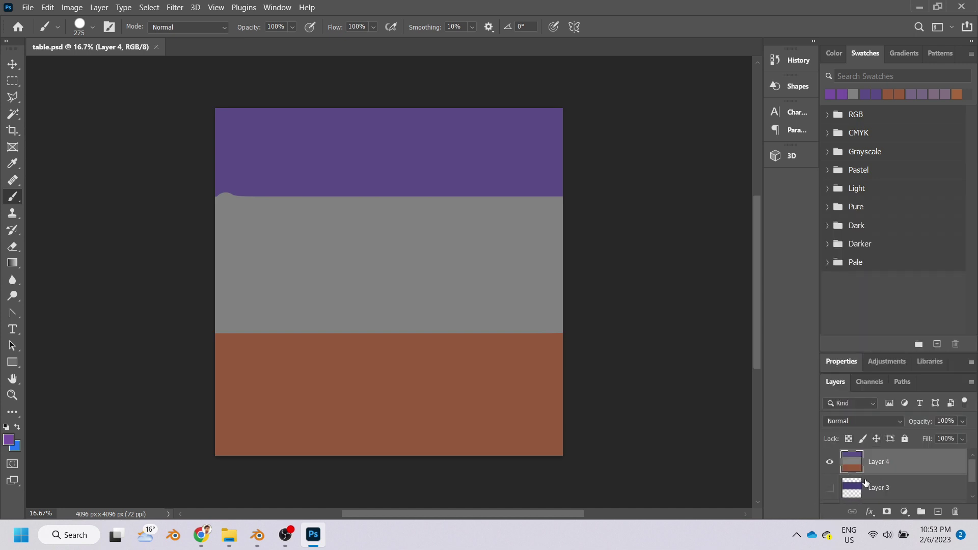
Step: Hide Layer 4 and pick bright yellow #ffea00 as the foreground colour
left_click(830, 462)
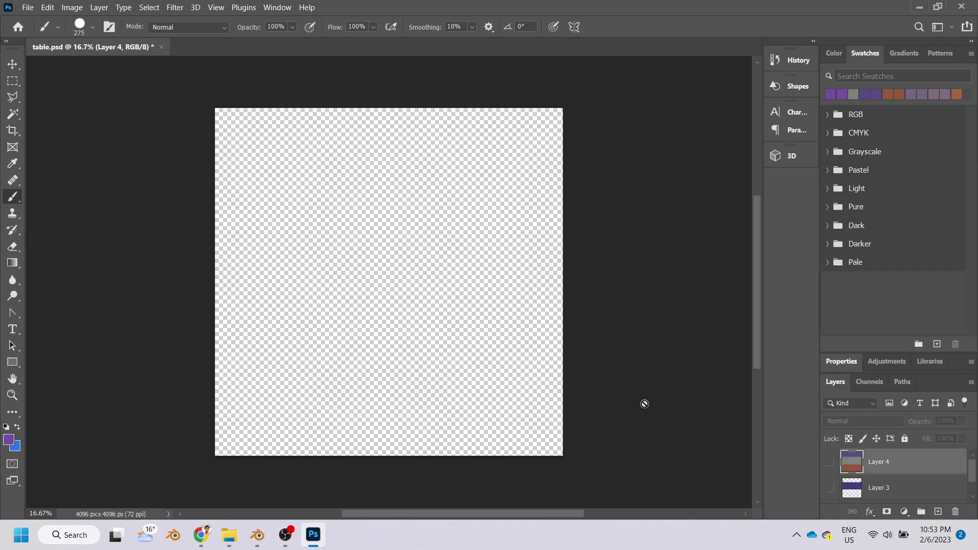
left_click(9, 439)
type("ffffff")
left_click_drag(783, 215, 783, 241)
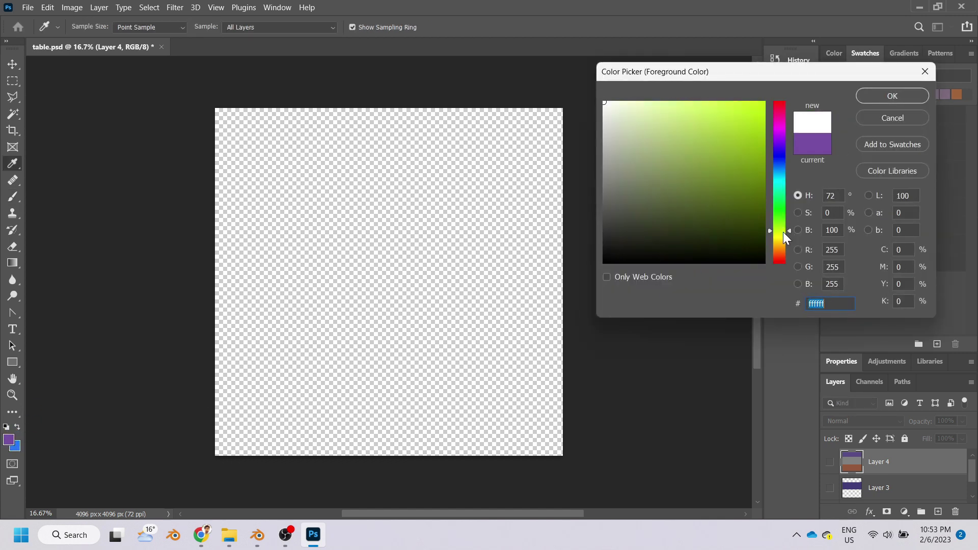
mouse_move(738, 110)
left_mouse_down()
mouse_move(773, 112)
mouse_move(820, 94)
left_mouse_up()
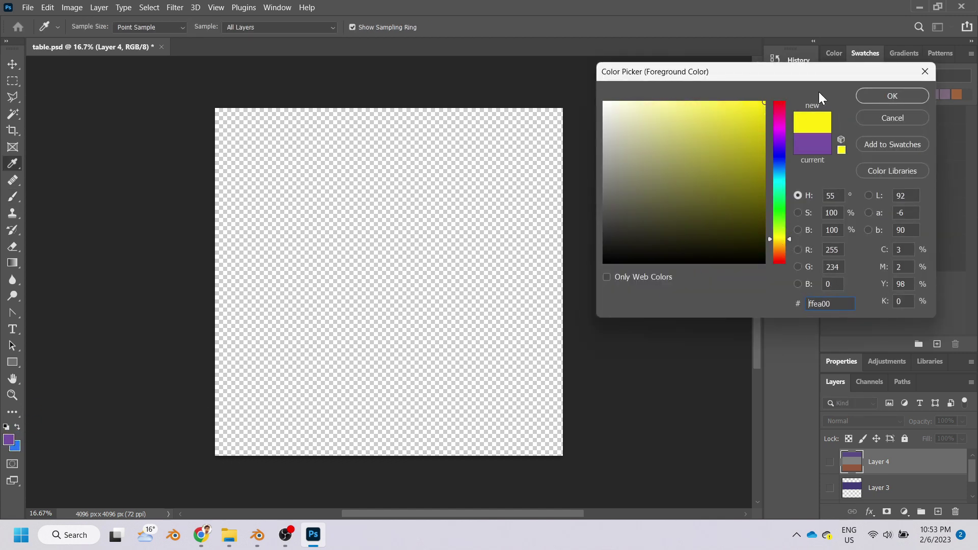
Step: Search Chrome for 'gold color hex', select the code FFD700, and return to Photoshop
mouse_move(200, 533)
left_click(339, 484)
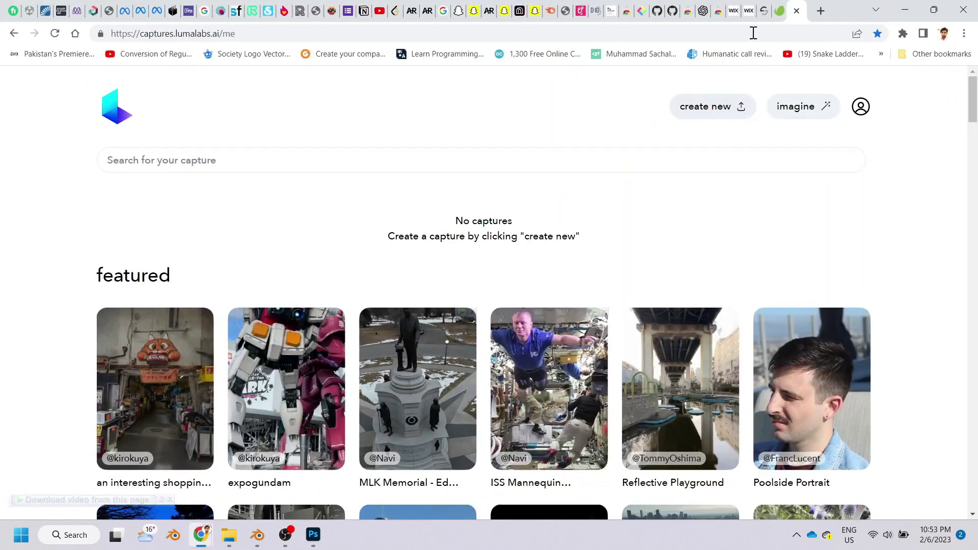
left_click(820, 12)
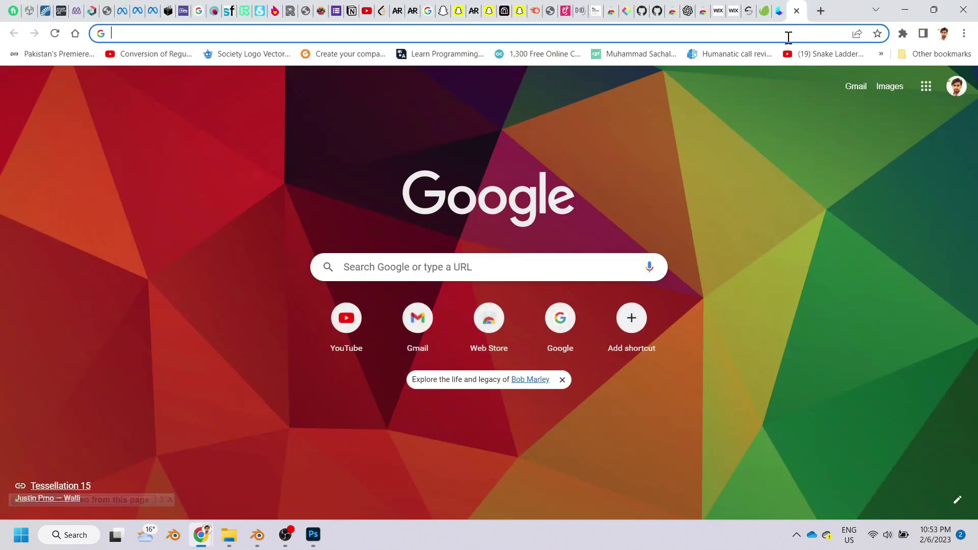
type("gold")
key("BackSpace")
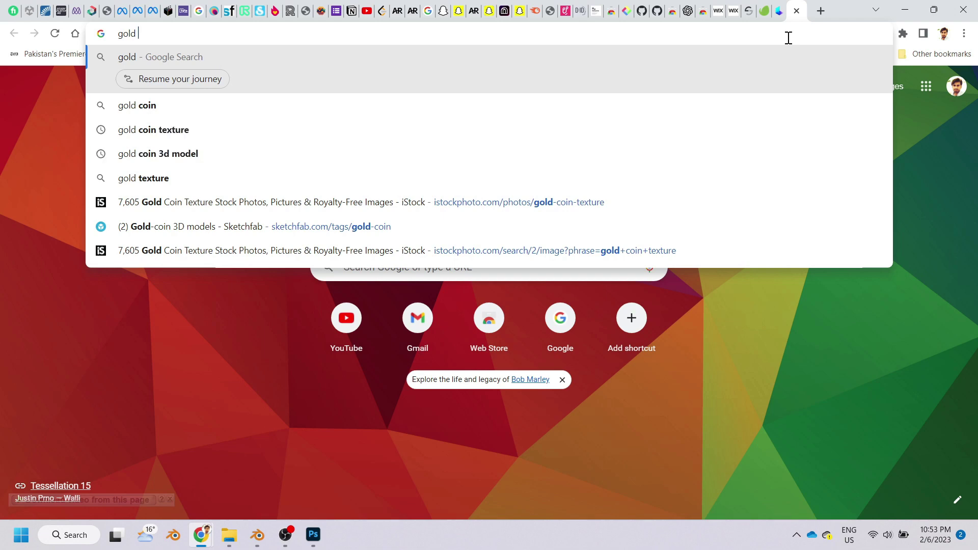
type("color")
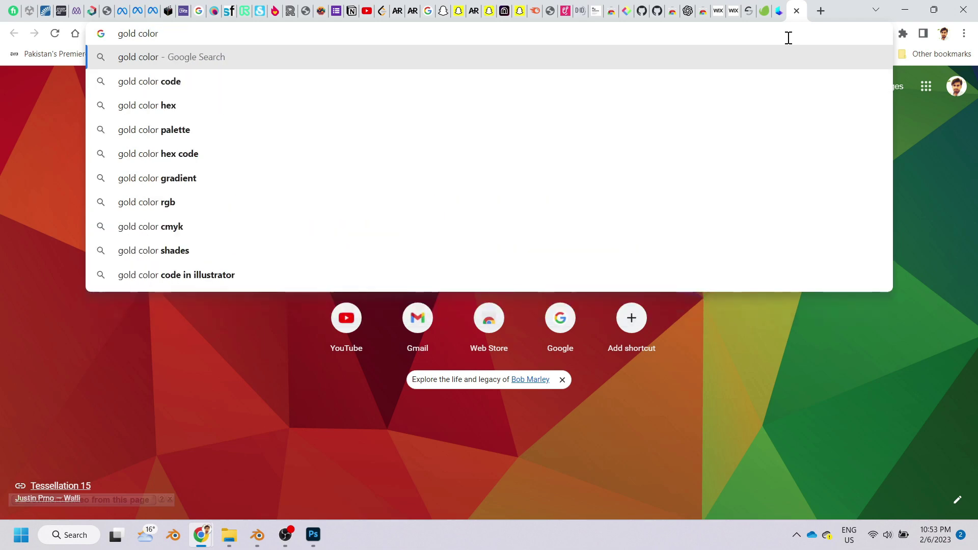
key("Down")
key("Down")
key("Return")
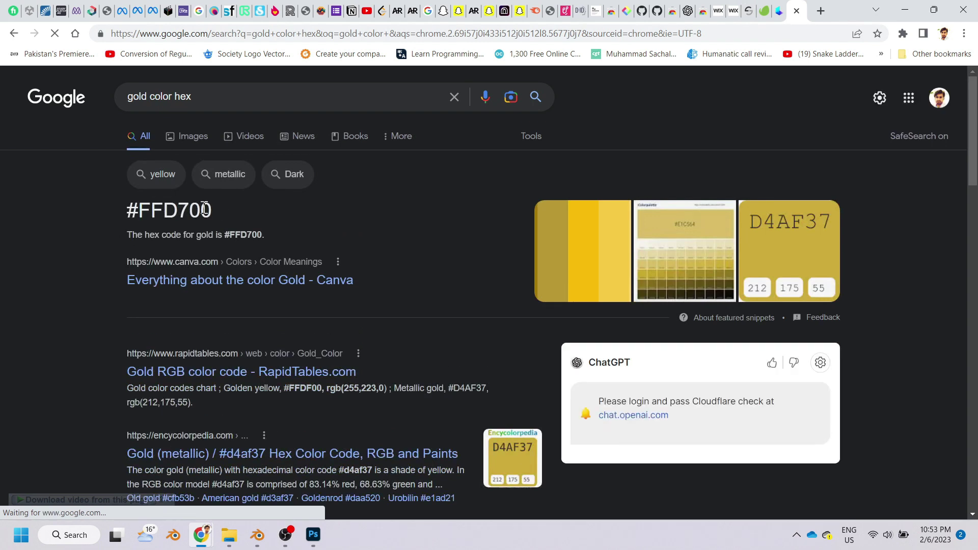
left_click_drag(223, 204, 143, 204)
key("ctrl+c")
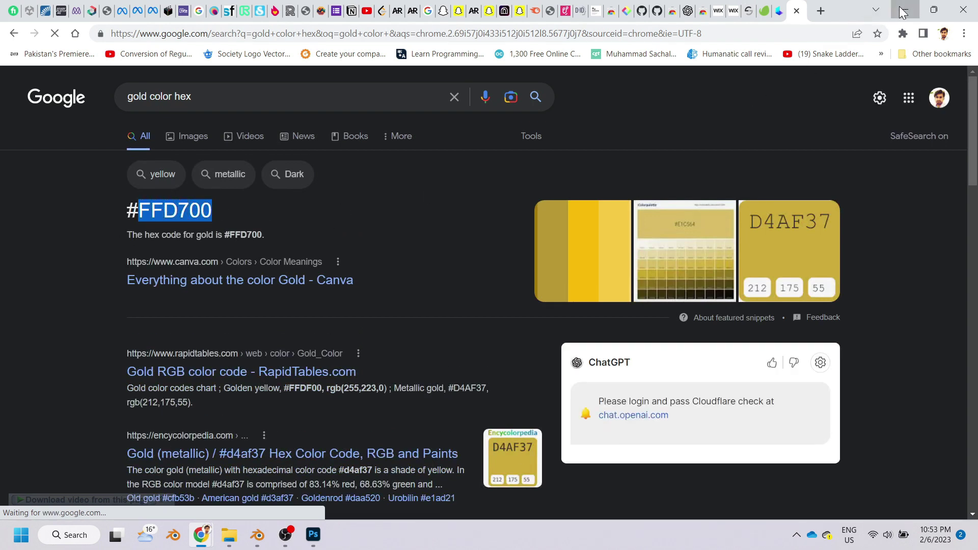
left_click(902, 8)
Step: Set the foreground colour to gold ffd700, fill Layer 4 with it, and make Layer 4 visible
double_click(838, 302)
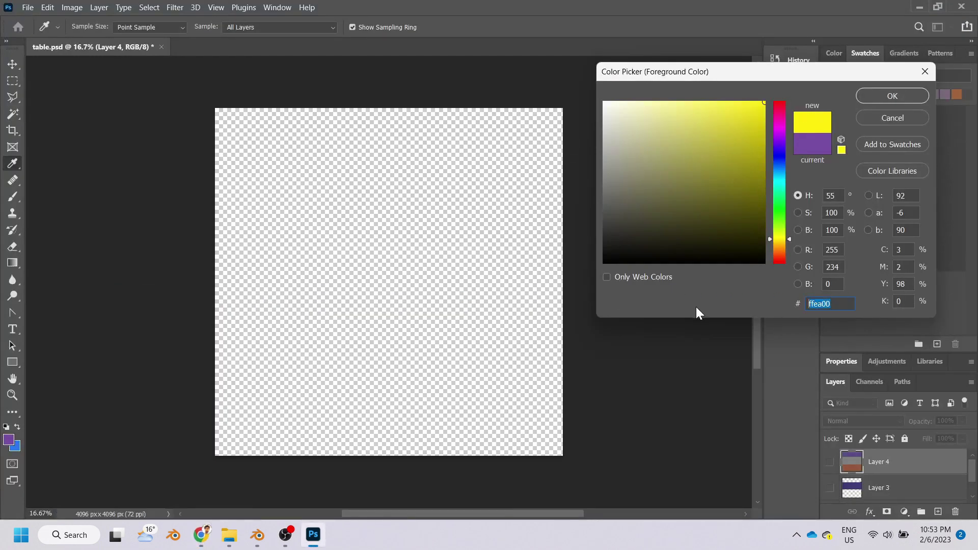
key("ctrl+v")
left_click(892, 99)
key("b")
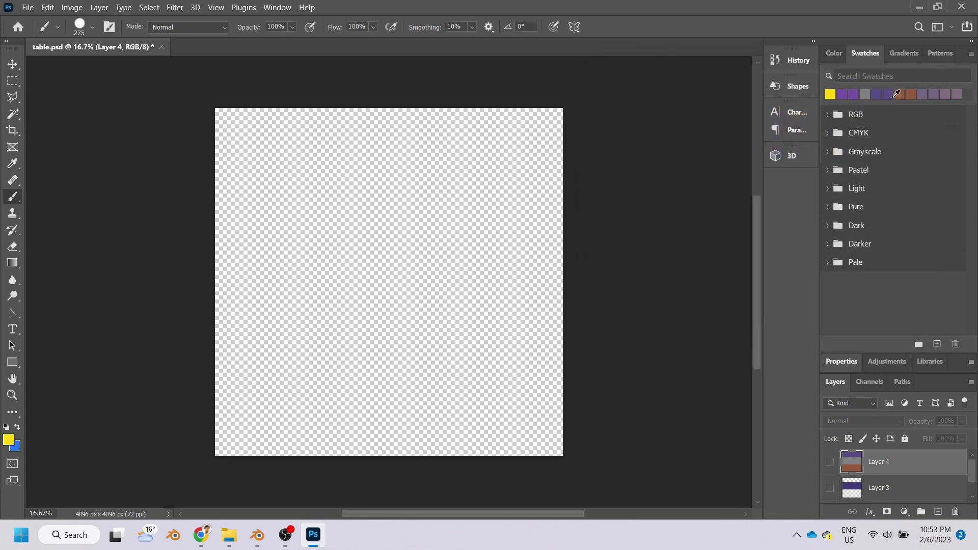
key("alt+BackSpace")
left_click(830, 461)
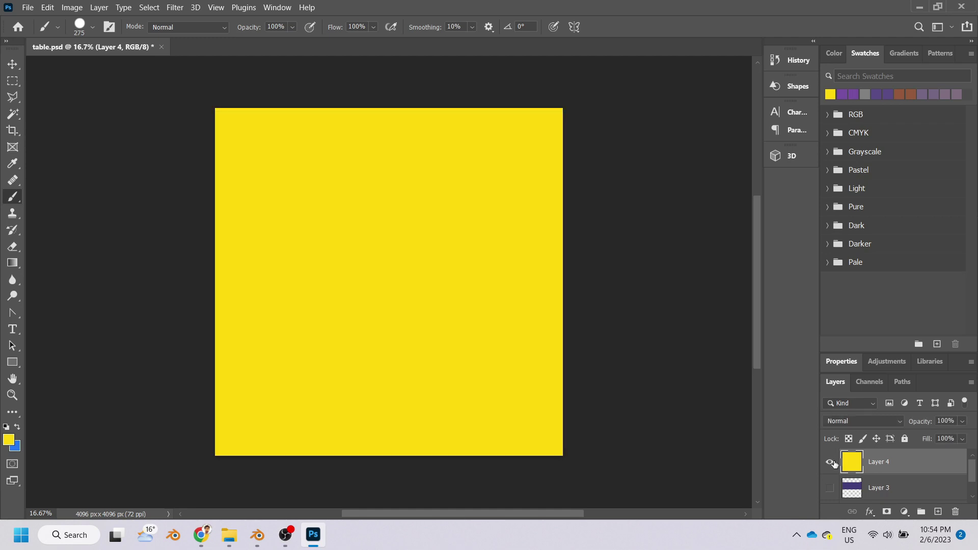
Step: Start saving the image from the File menu into the Desktop folder
left_click(22, 7)
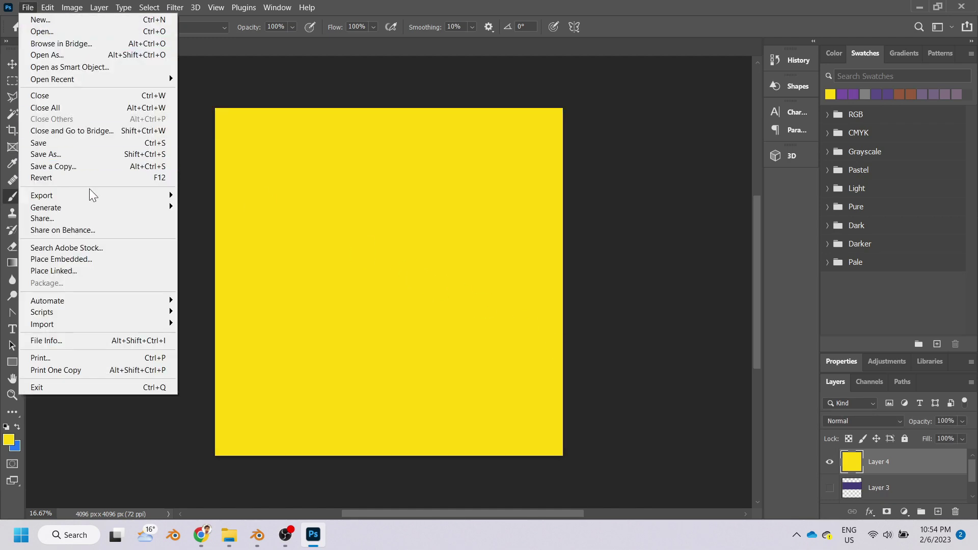
left_click(234, 196)
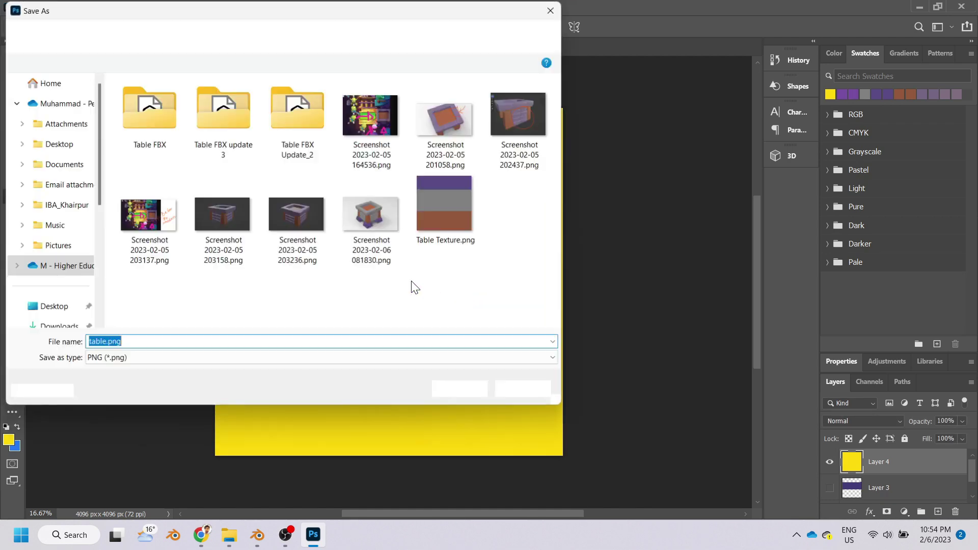
left_click(141, 35)
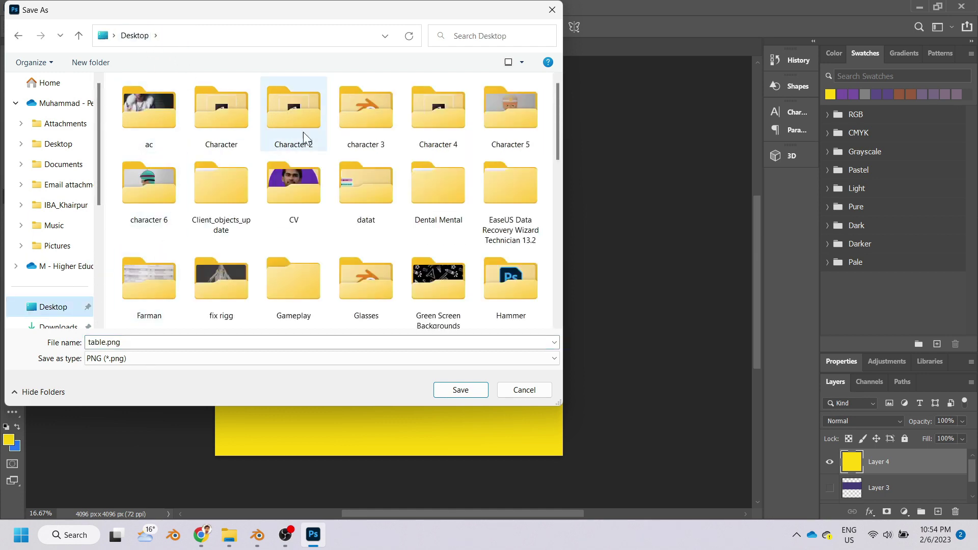
scroll(346, 250, "down", 3)
scroll(347, 249, "down", 10)
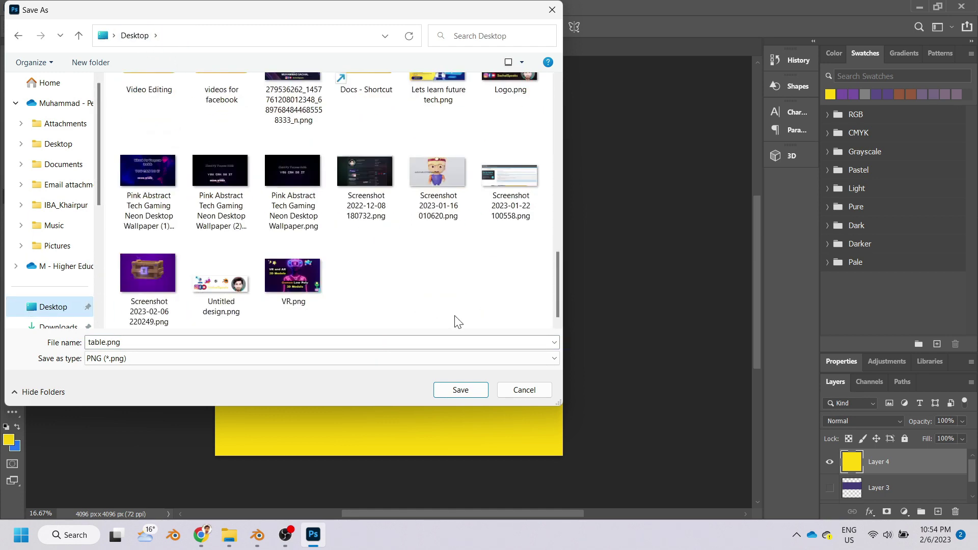
Step: Create a Gold Coin folder and save the image inside it as PNG 'Gold Coin Texture'
key("ctrl+shift+n")
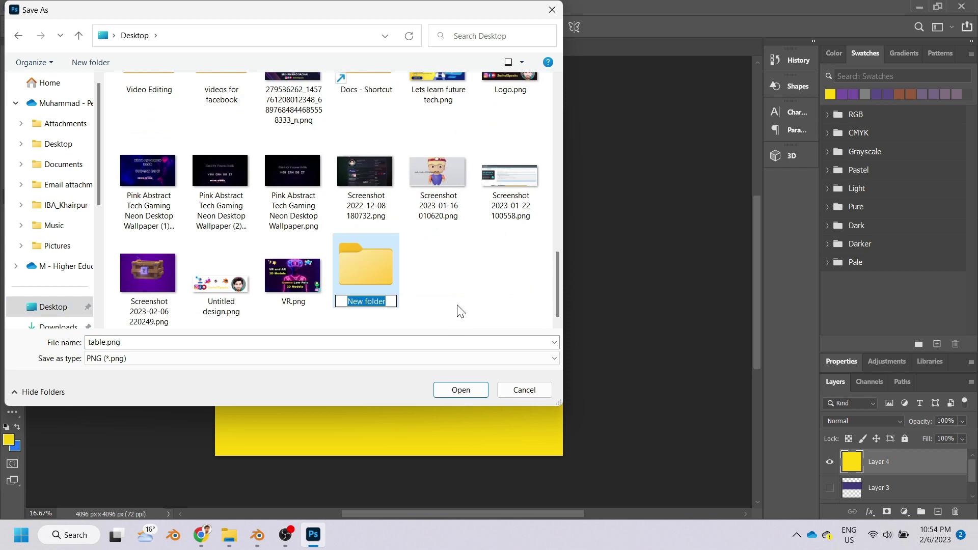
type("Gold Coi")
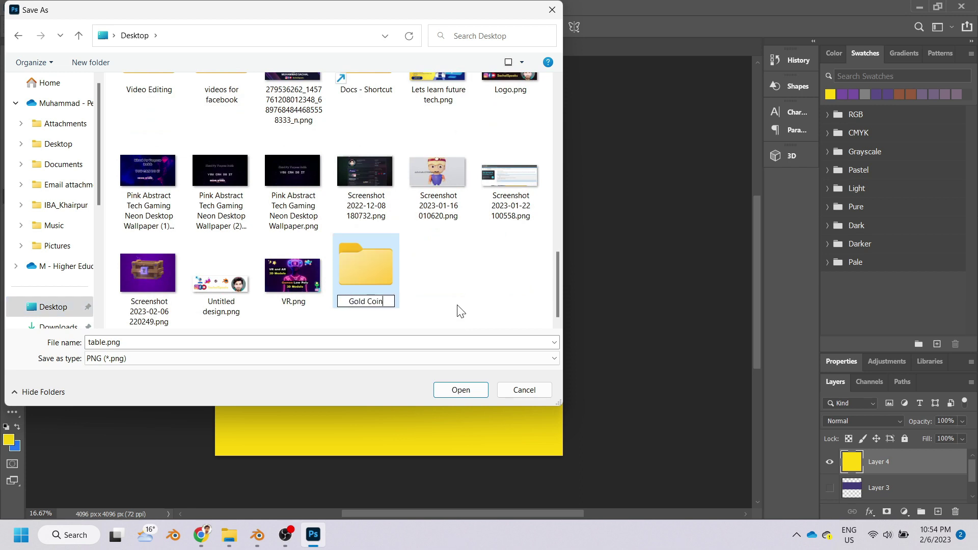
type("n")
key("Return")
left_click(127, 342)
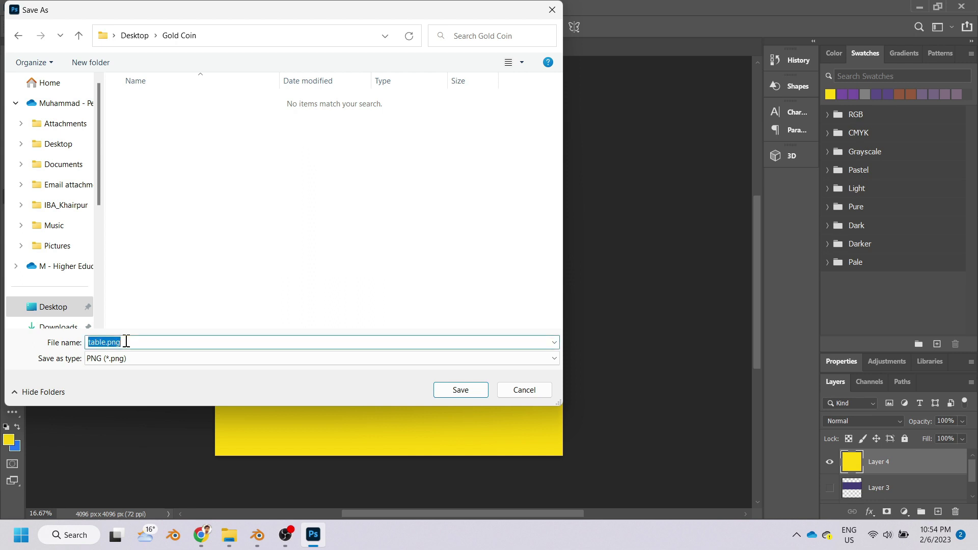
type("Gold Coin")
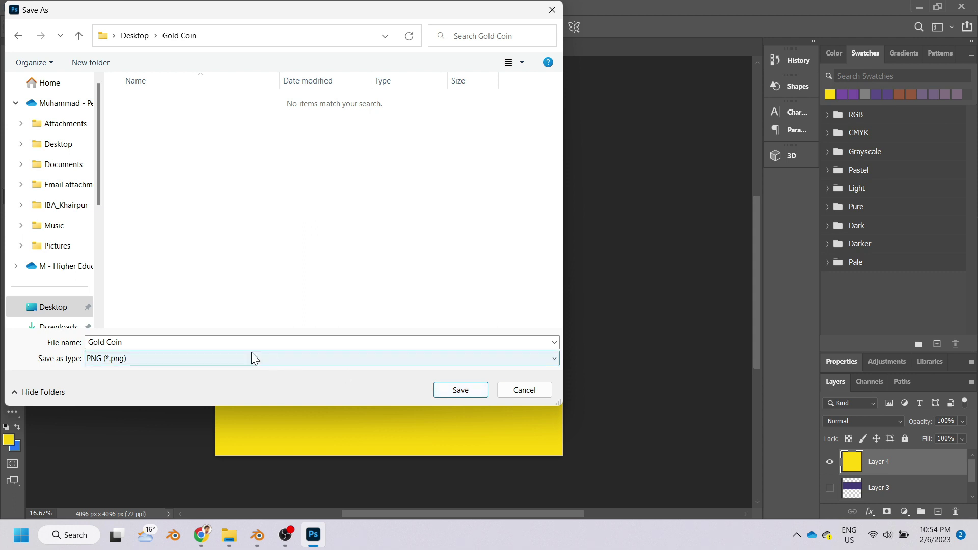
left_click(221, 340)
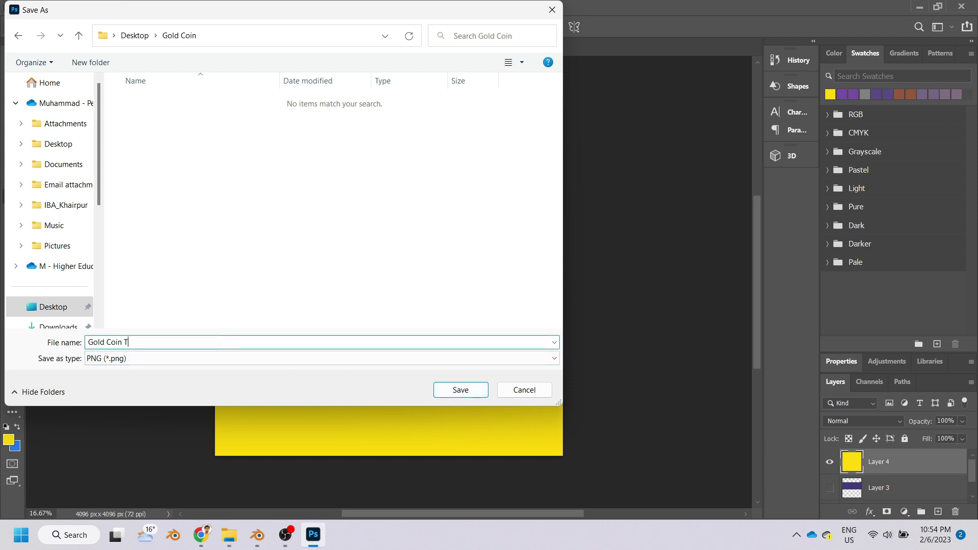
key("Return")
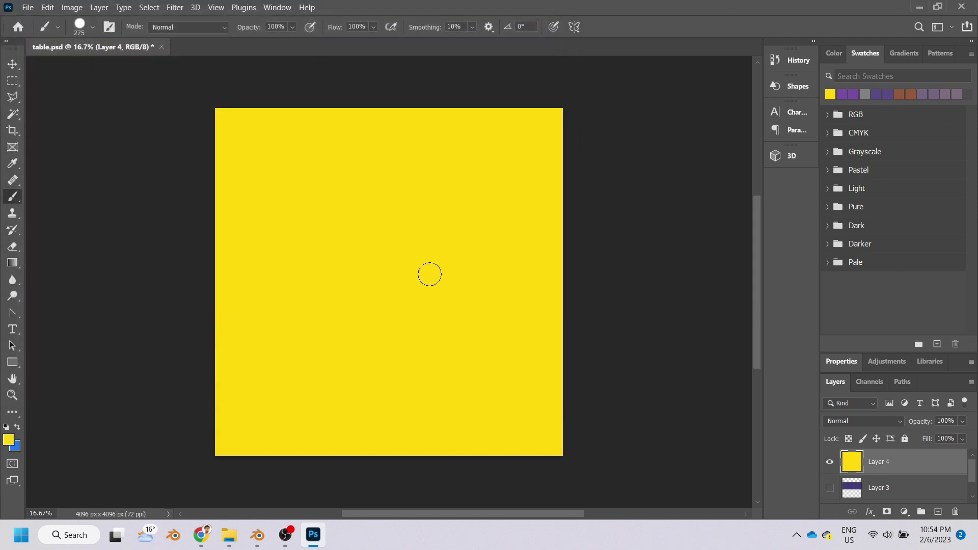
Step: Switch to Blender and assign the existing Material to the cylinder
left_click(919, 7)
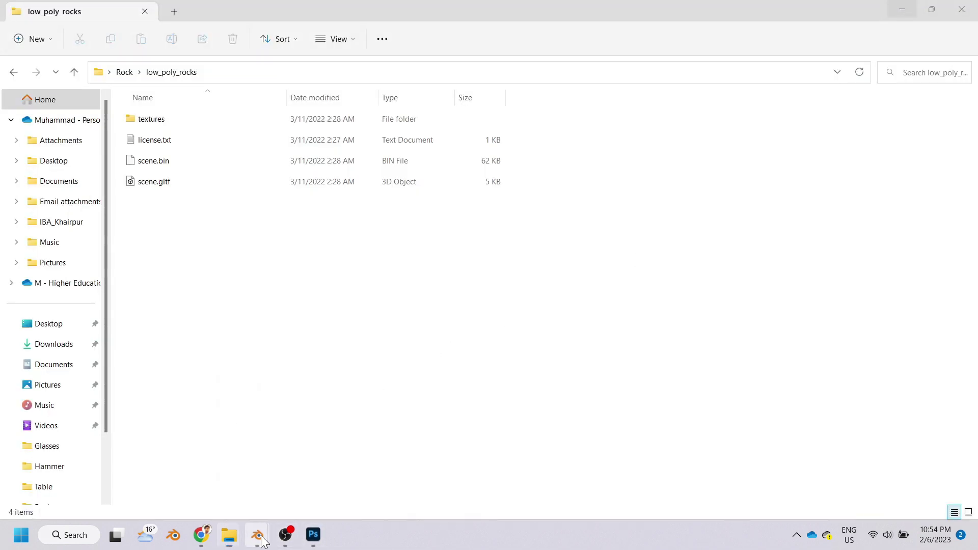
mouse_move(257, 535)
left_click(358, 461)
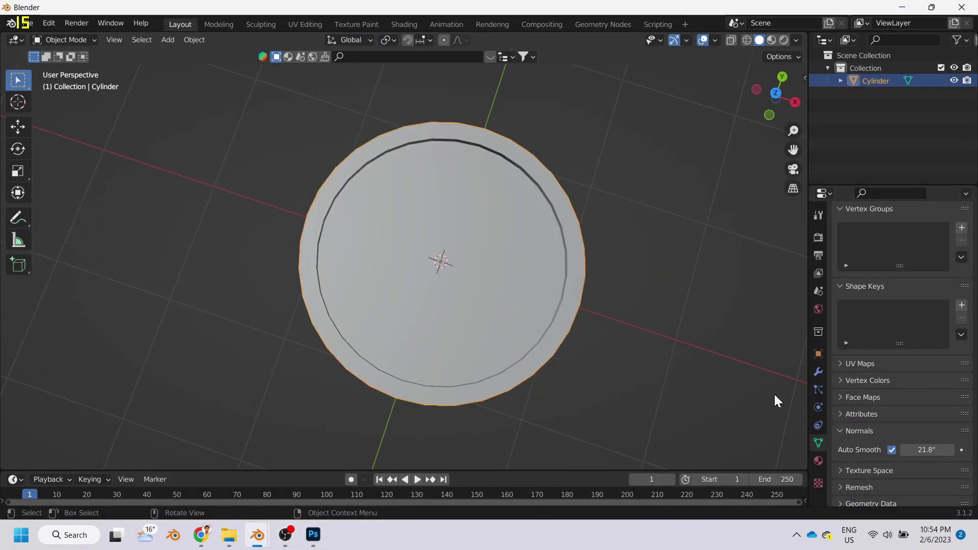
left_click(818, 461)
left_click(841, 289)
left_click(724, 308)
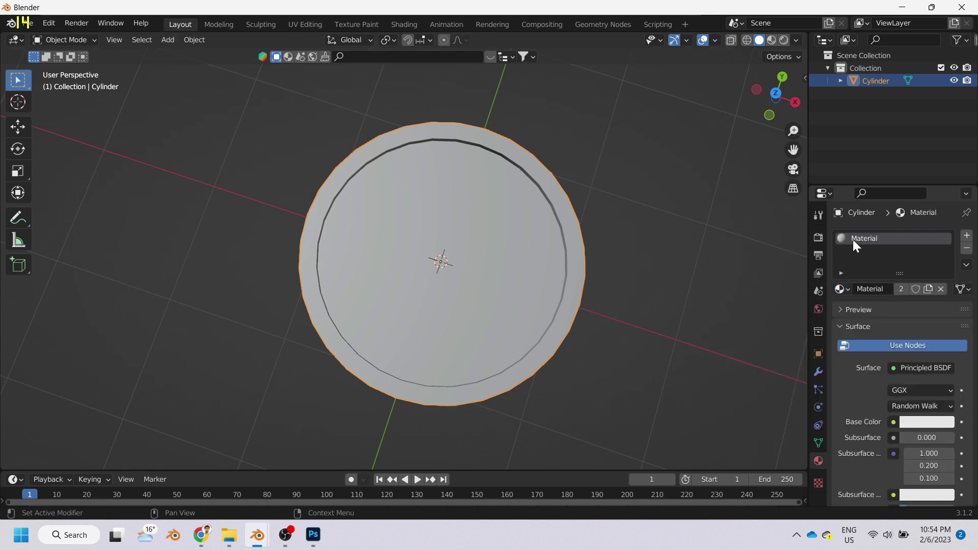
Step: Rename the material Gold and drive its Base Color with an Image Texture
double_click(861, 238)
type("Gold")
key("Return")
left_click(896, 421)
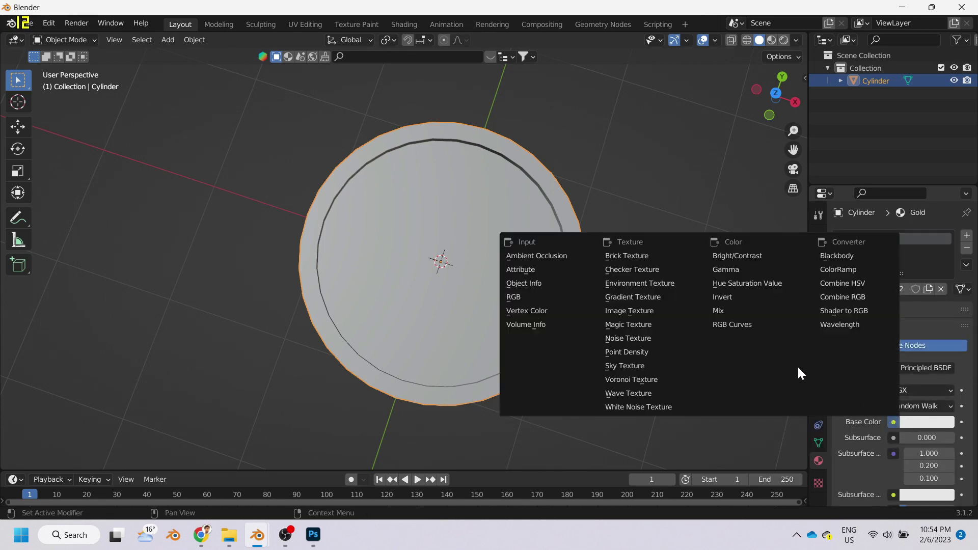
left_click(640, 314)
left_click(942, 438)
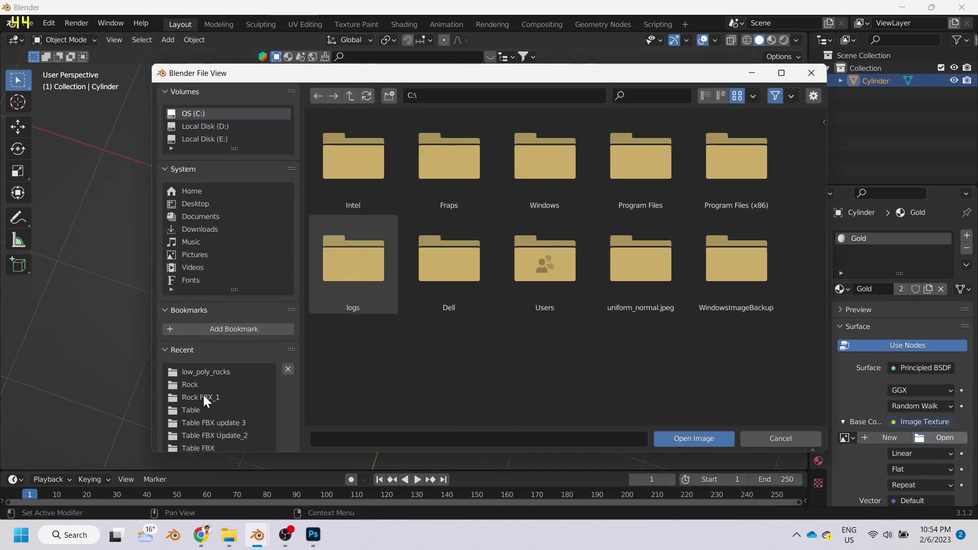
Step: Go to the Desktop in Blender's file browser and scroll through its contents
left_click(192, 205)
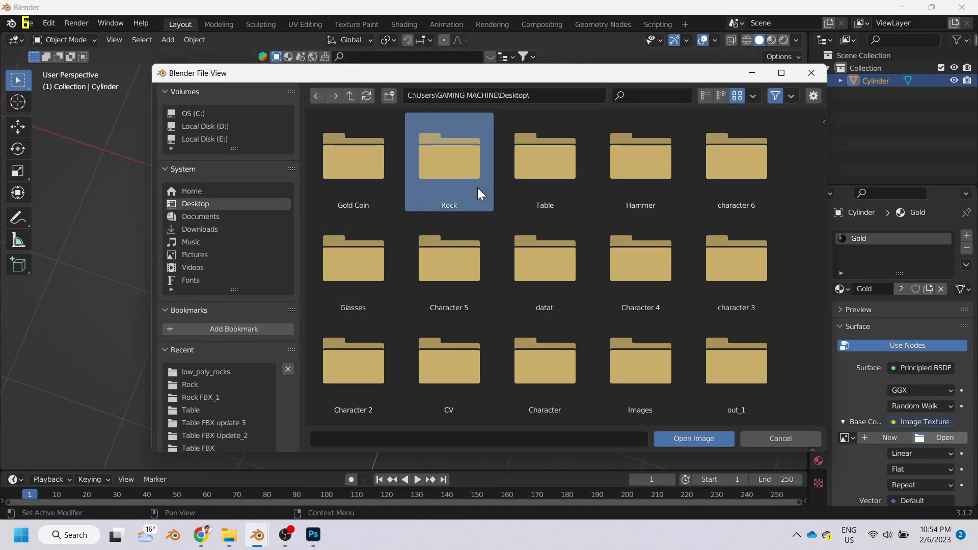
left_click(570, 178)
scroll(680, 212, "down", 3)
scroll(681, 213, "down", 1)
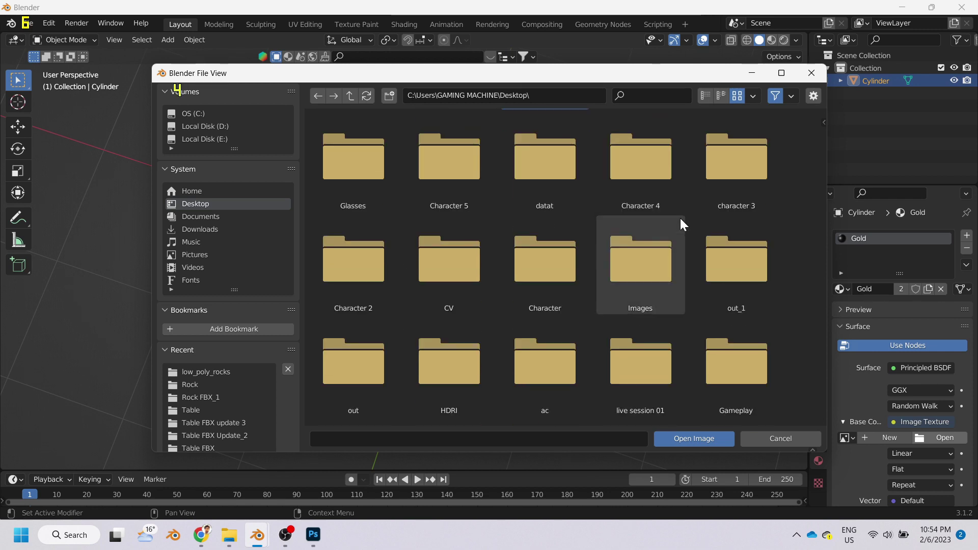
scroll(659, 292, "down", 3)
scroll(660, 291, "down", 3)
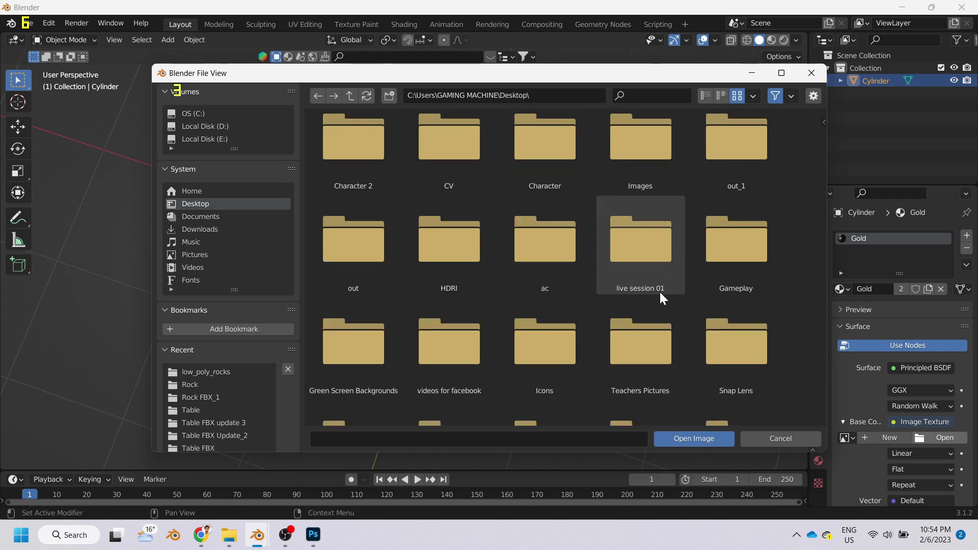
scroll(660, 292, "down", 1)
scroll(659, 292, "down", 4)
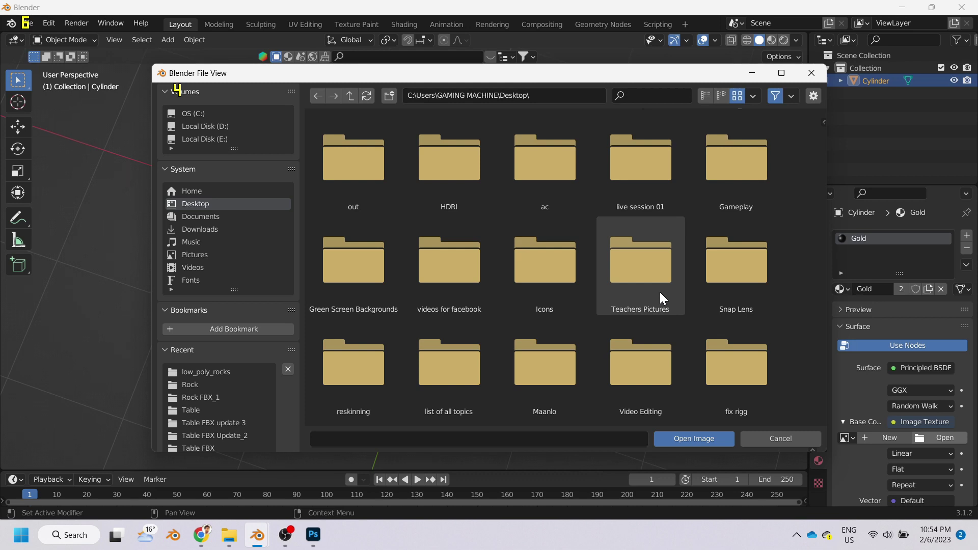
scroll(659, 292, "down", 2)
scroll(660, 292, "down", 3)
scroll(659, 291, "down", 1)
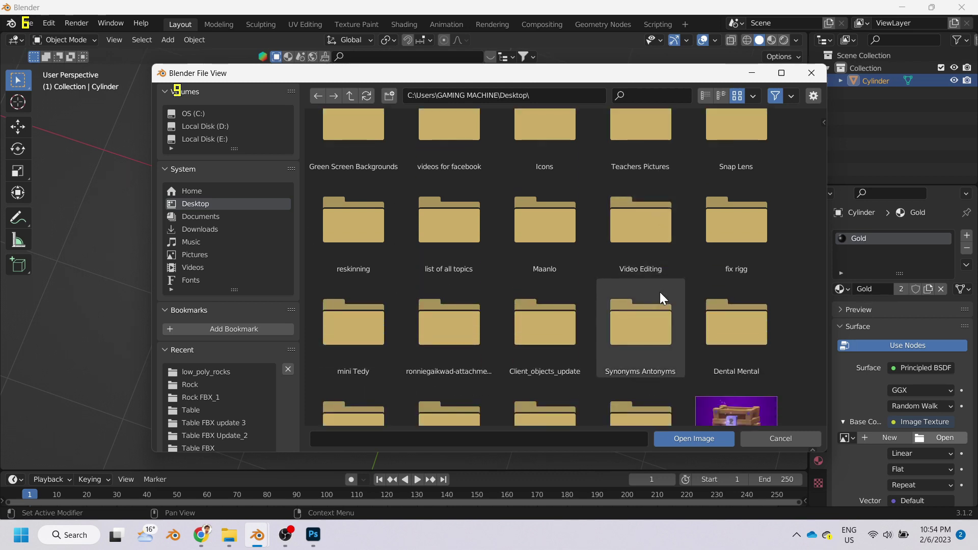
scroll(659, 292, "up", 2)
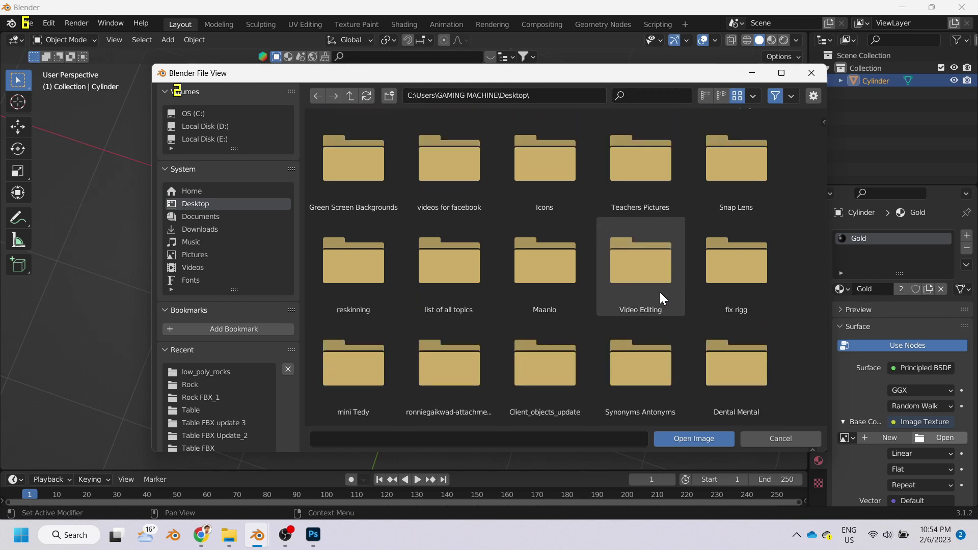
scroll(659, 292, "up", 3)
Step: Find the Gold Coin folder and load Gold Coin Texture.png from it
left_click(630, 95)
type("p")
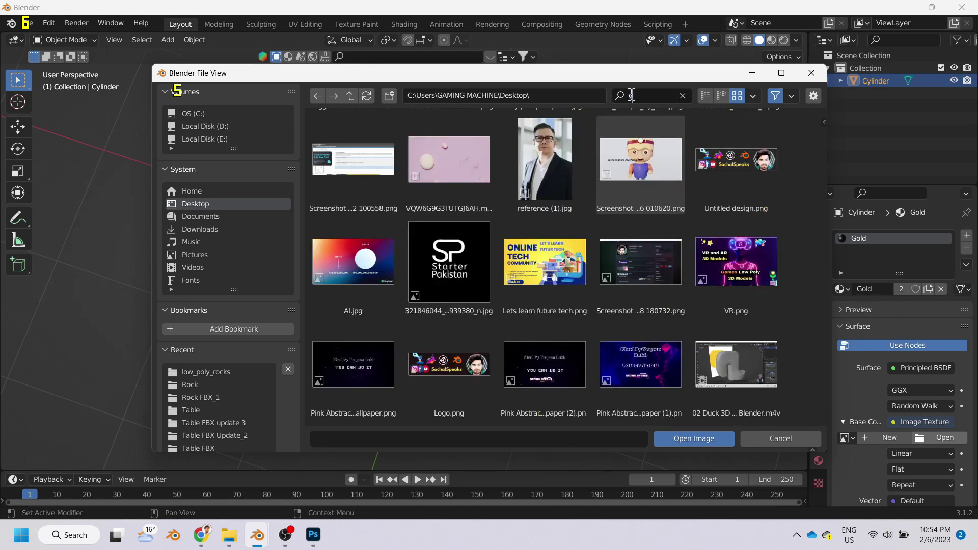
type("ol")
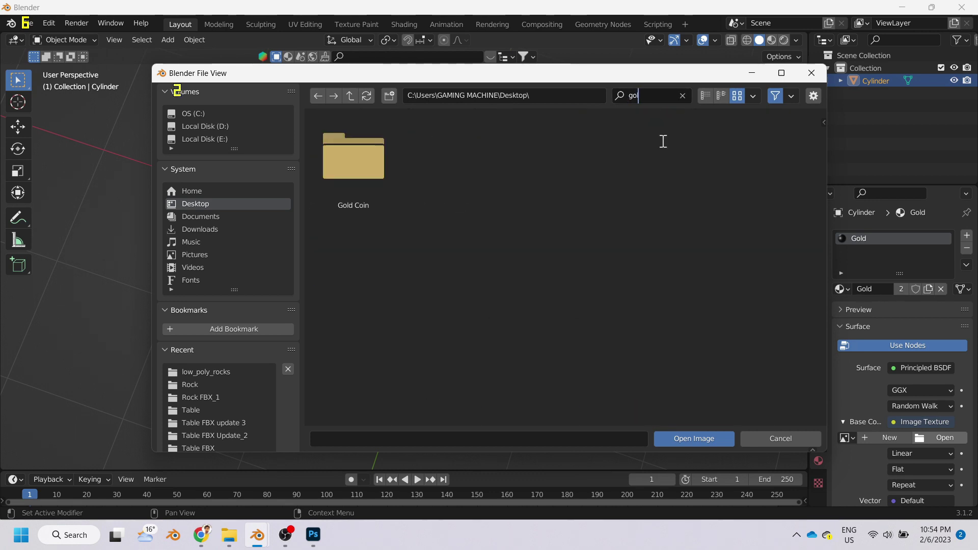
double_click(380, 198)
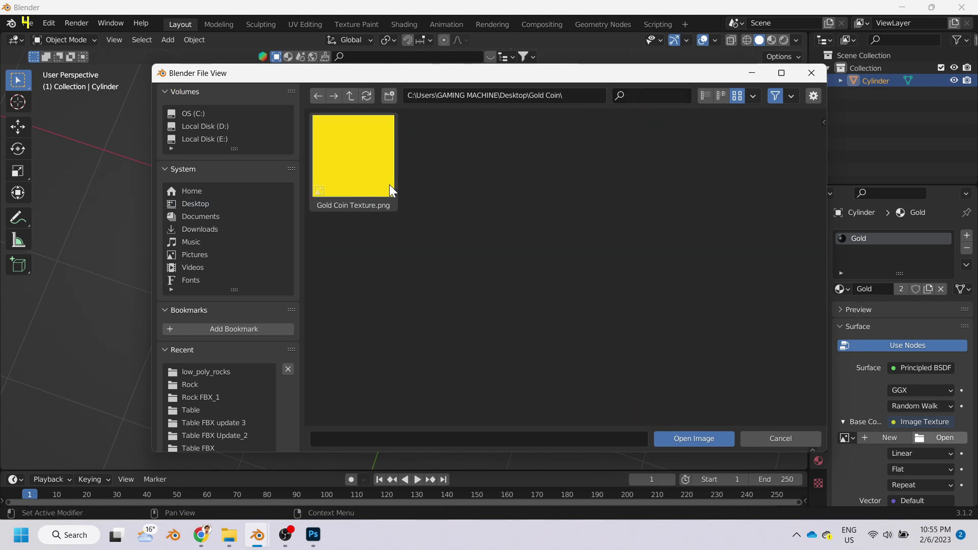
double_click(389, 184)
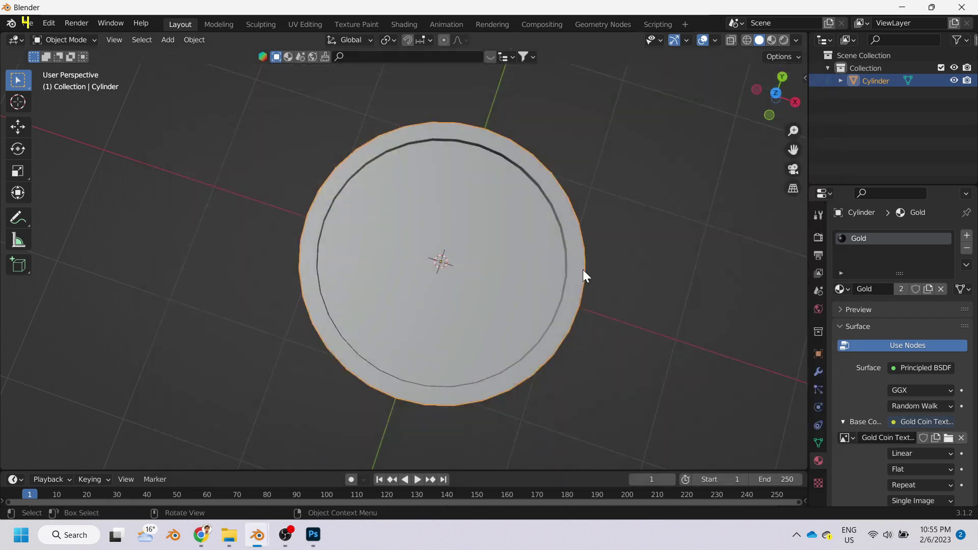
Step: Show the coin in Material Preview with overlays off, orbiting to view it from above
left_click(771, 40)
key("Tab")
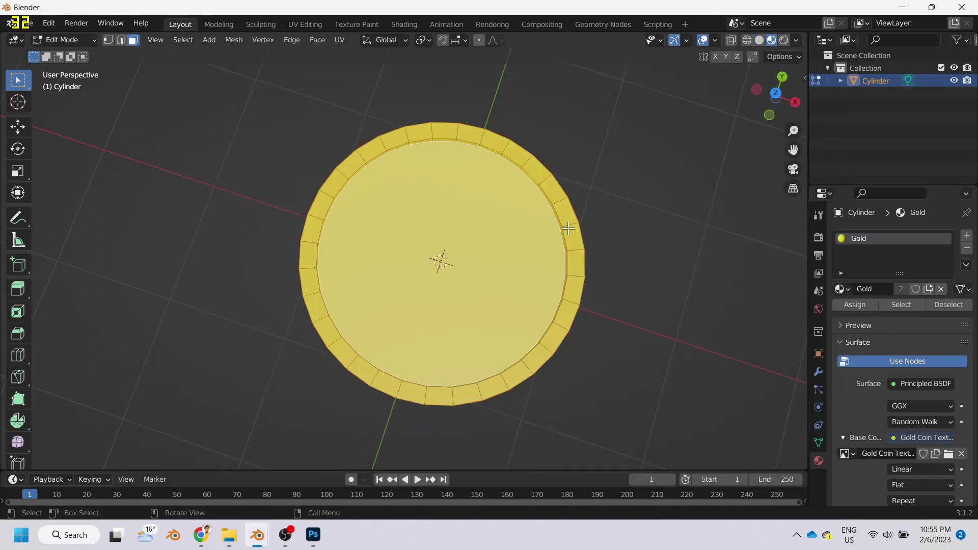
key("Tab")
middle_click_drag(621, 297, 89, 126)
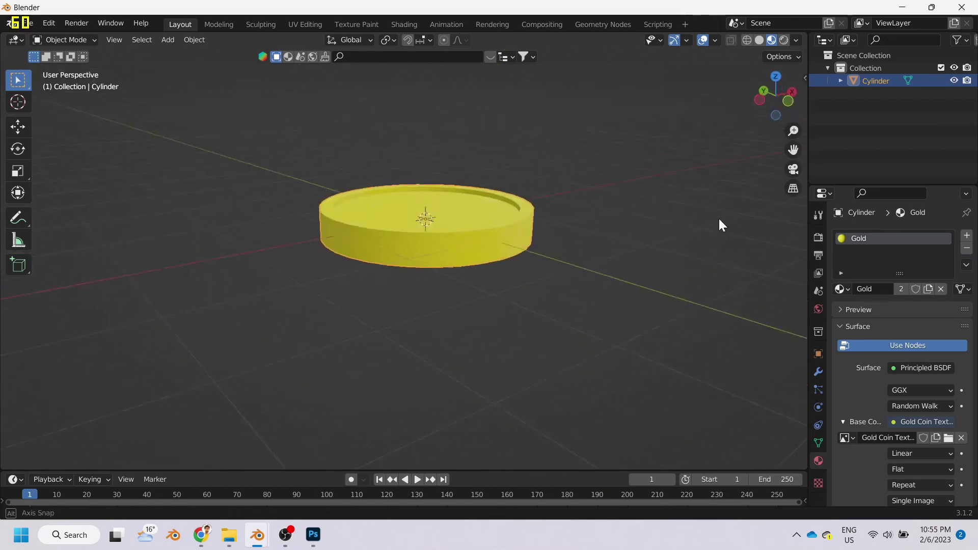
middle_click_drag(89, 131, 664, 309)
left_click(665, 310)
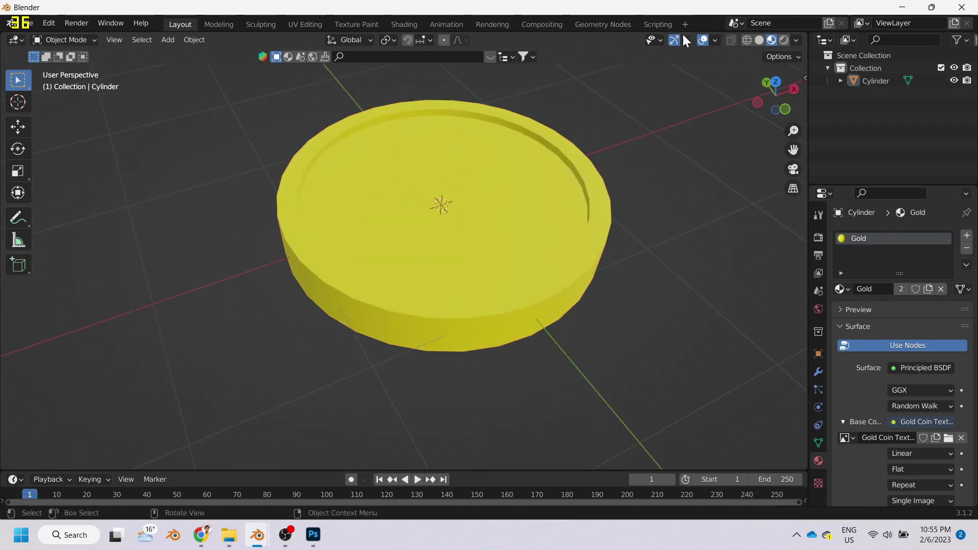
left_click(703, 39)
scroll(682, 236, "down", 4)
mouse_move(681, 236)
middle_mouse_down()
mouse_move(640, 328)
mouse_move(504, 211)
mouse_move(528, 190)
mouse_move(557, 223)
mouse_move(616, 247)
mouse_move(736, 209)
mouse_move(738, 197)
middle_mouse_up()
Step: Search Windows for 'sni' to find the Snipping Tool
key("super")
type("sn")
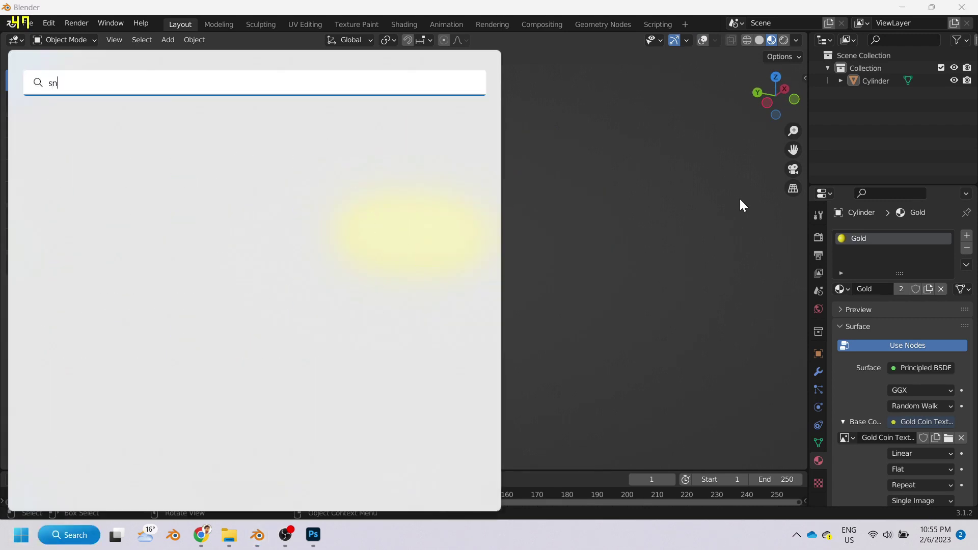
type("i")
left_click(647, 402)
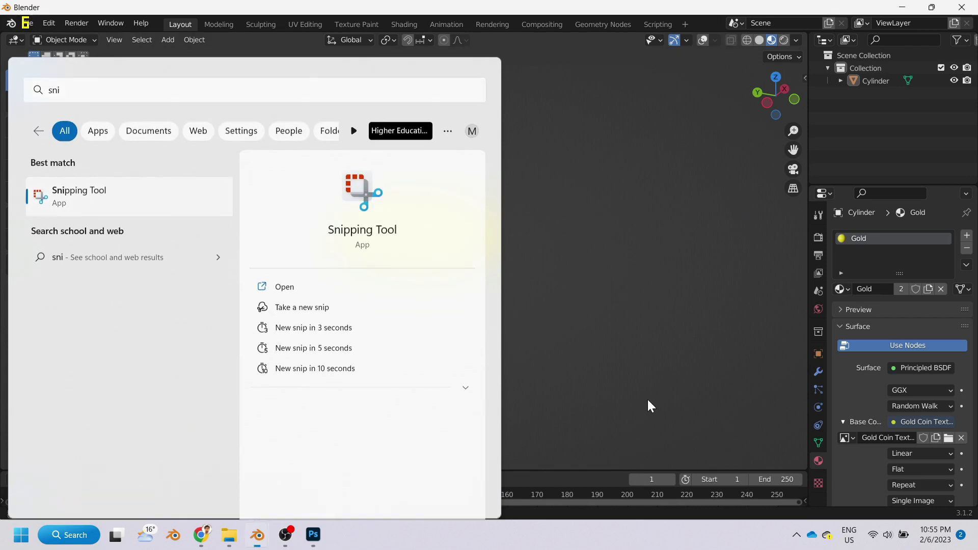